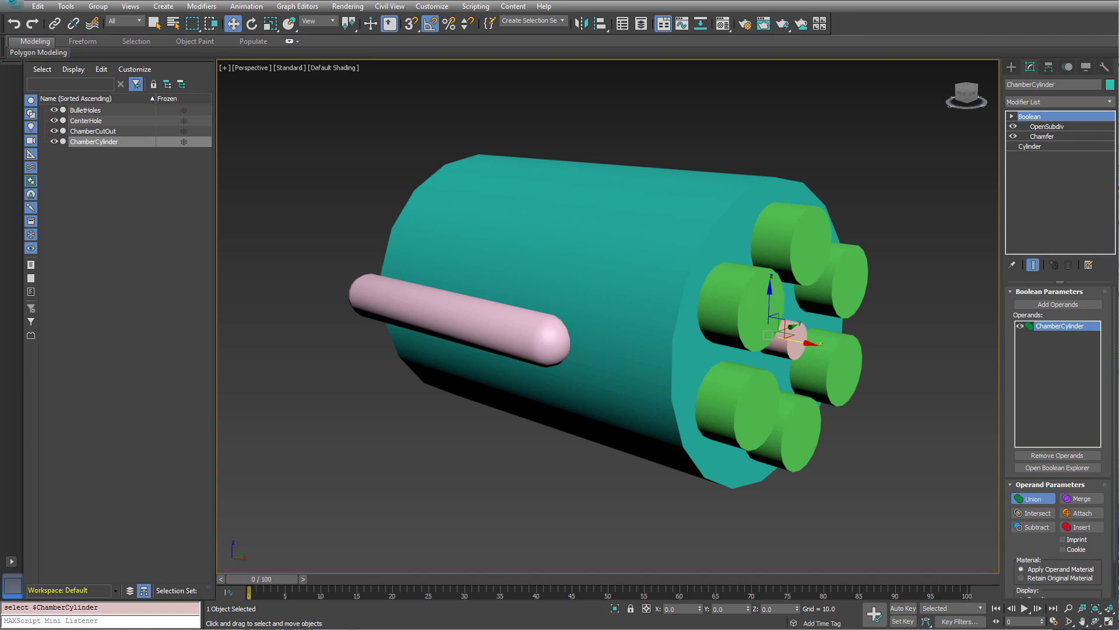
Show the BulletHoles clone settings and toggle the clone effect off and back on
{"action": "left_click", "coordinate": [807, 457]}
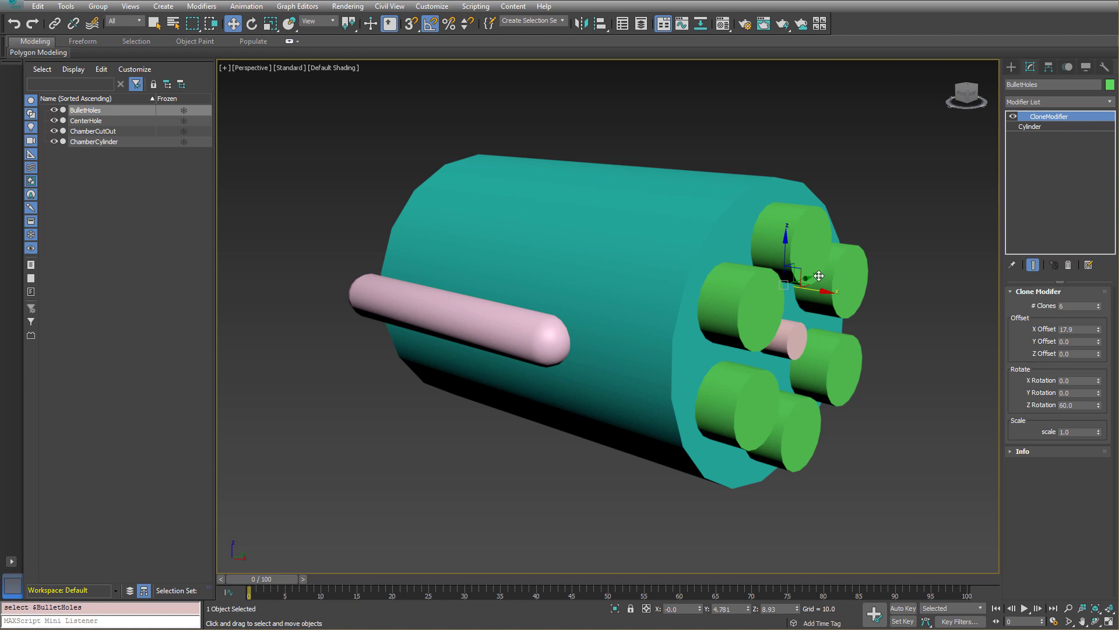
{"action": "left_click", "coordinate": [1014, 117]}
{"action": "left_click", "coordinate": [1013, 117]}
Open BulletHoles' base Cylinder parameters, try a smaller radius, and cancel the change
{"action": "left_click", "coordinate": [1026, 127]}
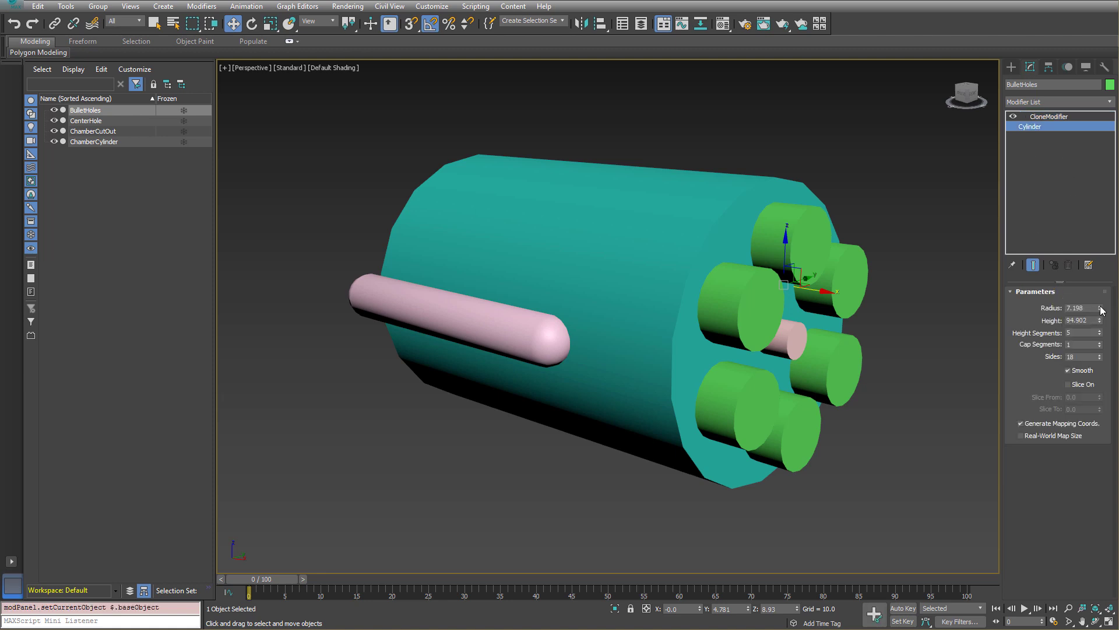
{"action": "left_click_drag", "start_coordinate": [1100, 308], "coordinate": [1101, 325]}
{"action": "right_click", "coordinate": [1101, 325]}
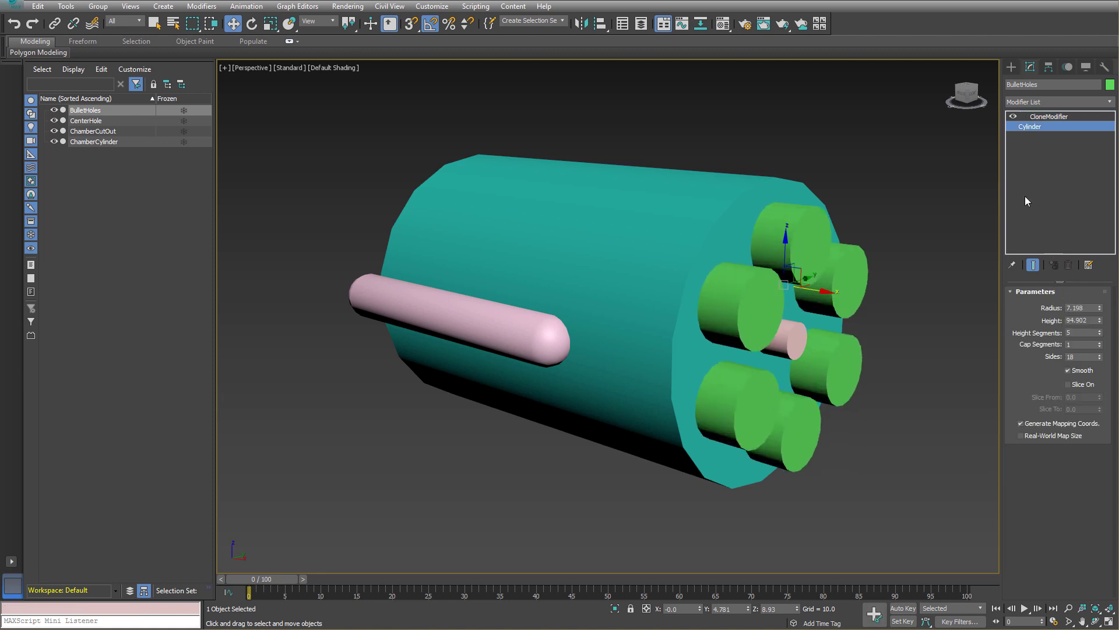
Add BulletHoles to the teal ChamberCylinder's Boolean as a Subtract operand
{"action": "left_click", "coordinate": [755, 185]}
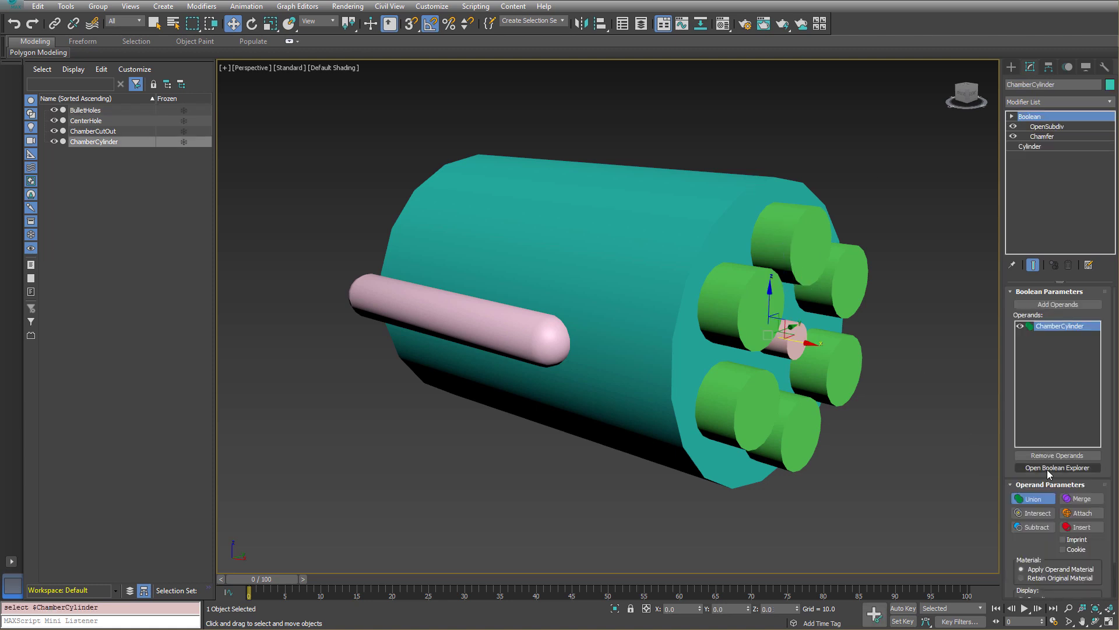
{"action": "left_click", "coordinate": [1055, 305]}
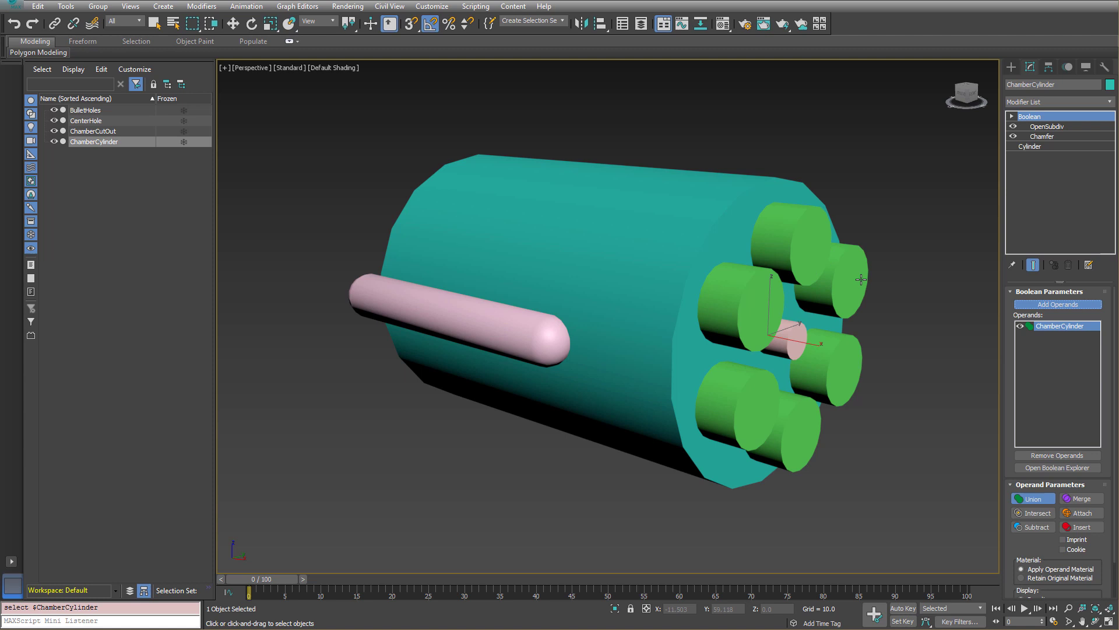
{"action": "left_click", "coordinate": [861, 280]}
{"action": "left_click", "coordinate": [1033, 526]}
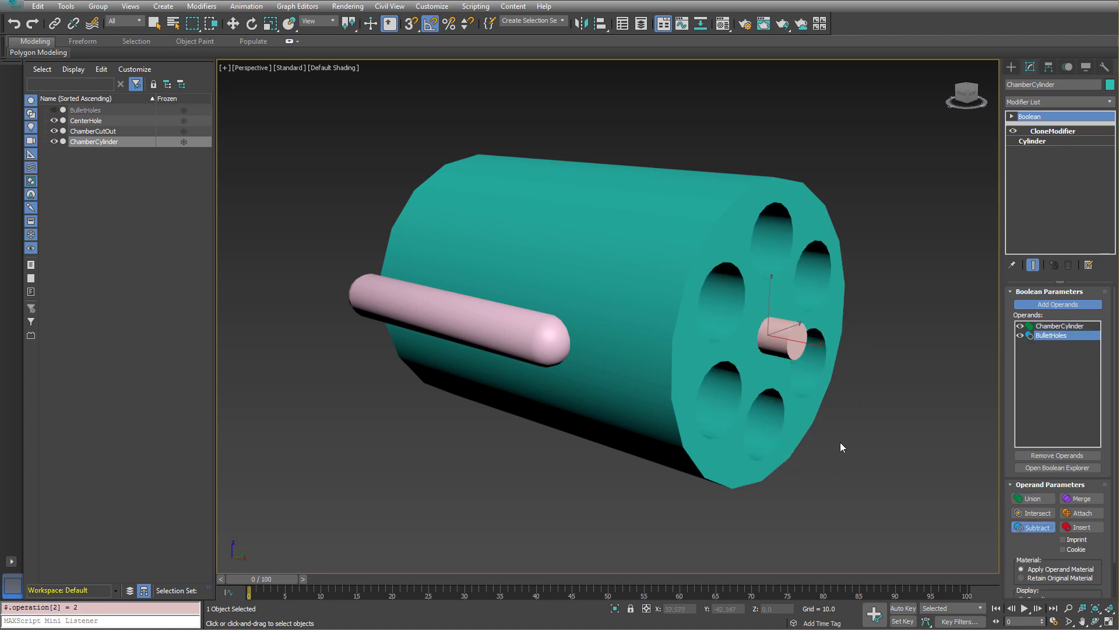
{"action": "middle_click_drag", "start_coordinate": [841, 448], "coordinate": [804, 397], "text": "alt"}
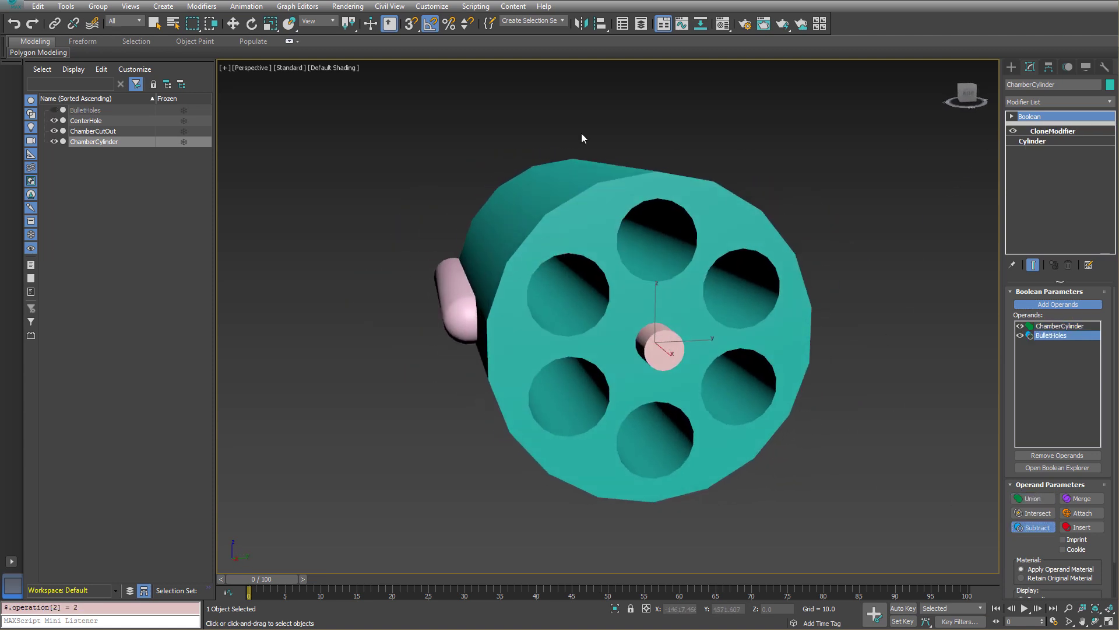
Adjust the hole cylinders' radius to watch the cut holes update live
{"action": "left_click", "coordinate": [1041, 144]}
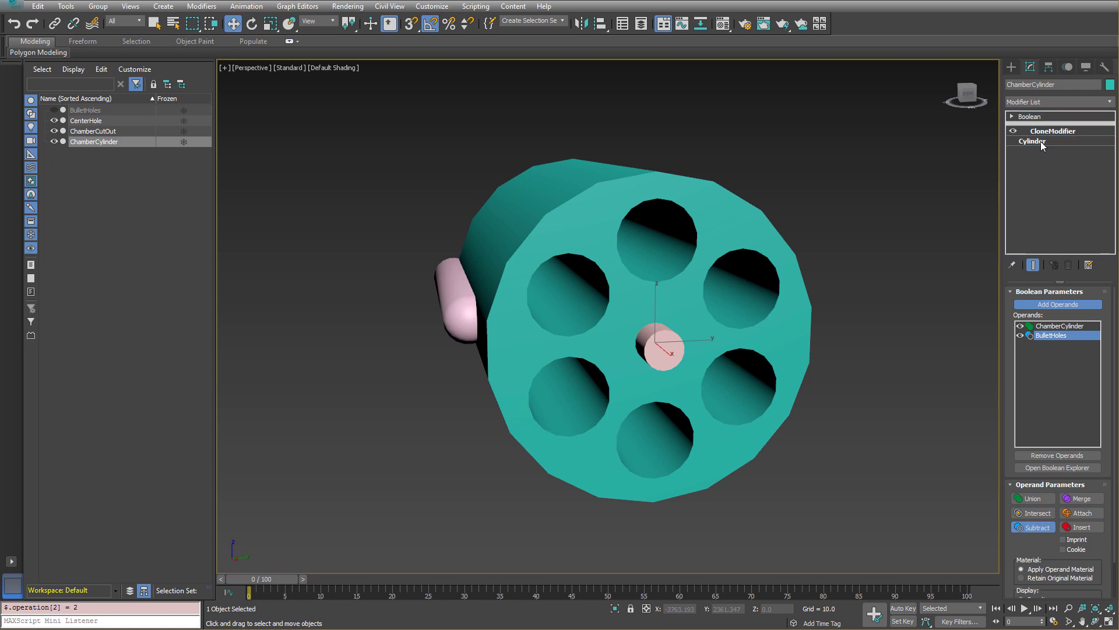
{"action": "left_click", "coordinate": [1041, 143]}
{"action": "left_click_drag", "start_coordinate": [1100, 308], "coordinate": [1101, 306]}
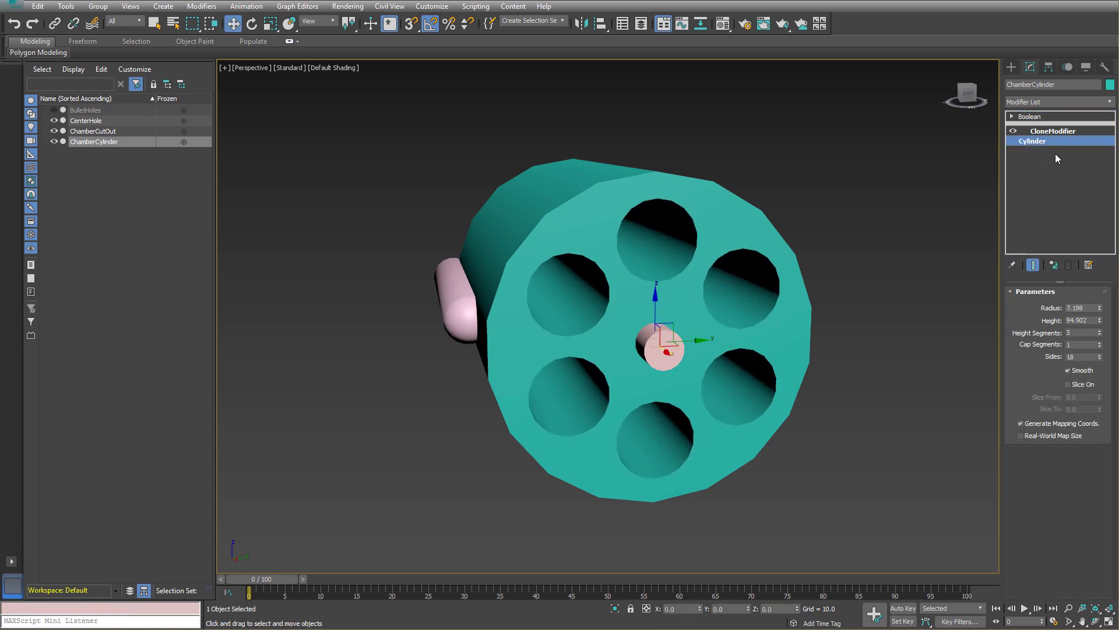
Tweak the hole ring's X offset and Z rotation, returning rotation to 60 degrees
{"action": "left_click", "coordinate": [1054, 131]}
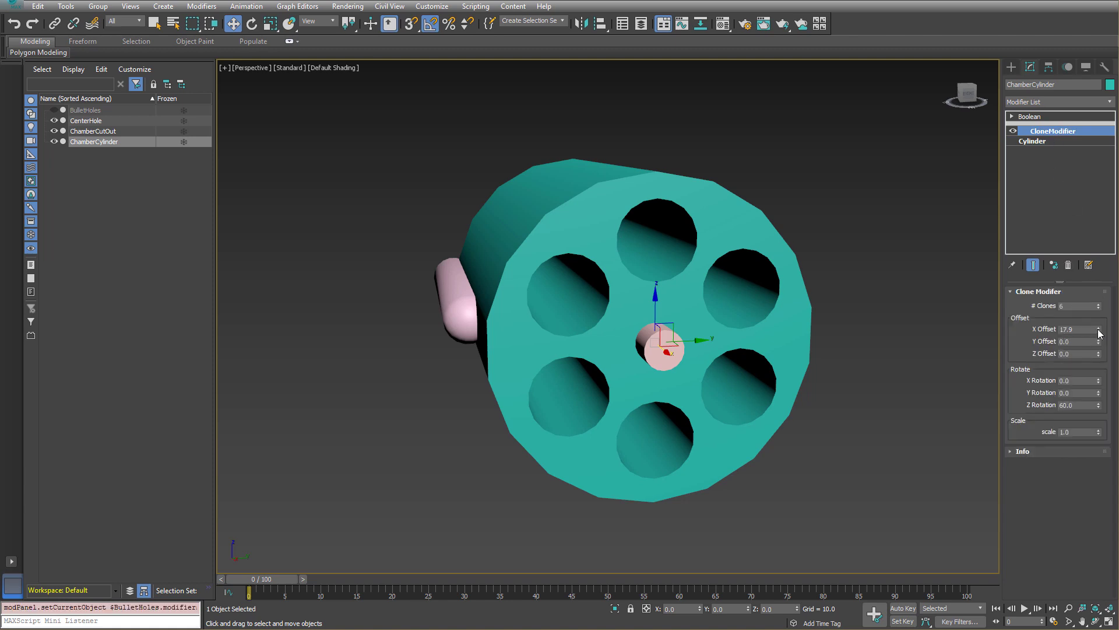
{"action": "left_click_drag", "start_coordinate": [1100, 330], "coordinate": [1100, 329]}
{"action": "left_click_drag", "start_coordinate": [1100, 404], "coordinate": [1098, 421]}
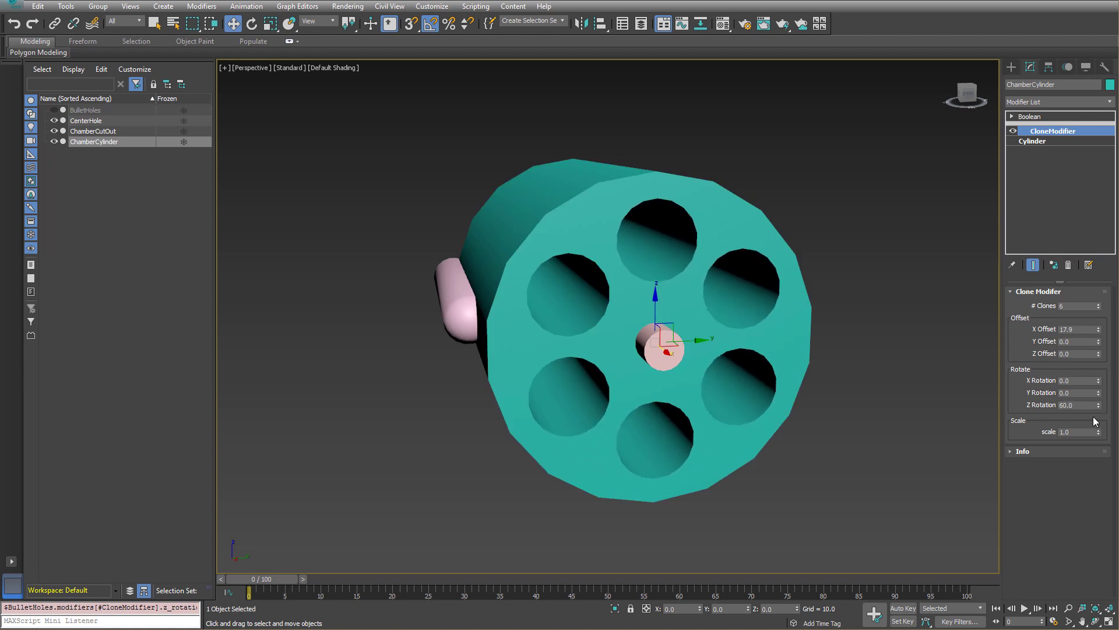
{"action": "middle_click_drag", "start_coordinate": [763, 379], "coordinate": [798, 381], "text": "alt"}
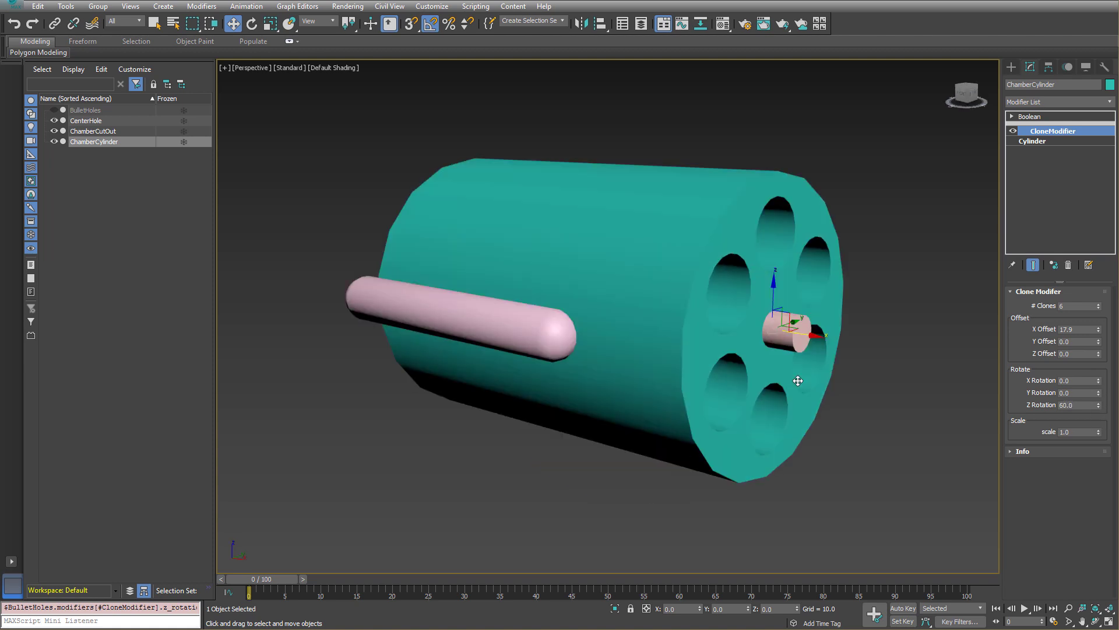
{"action": "left_click", "coordinate": [689, 409]}
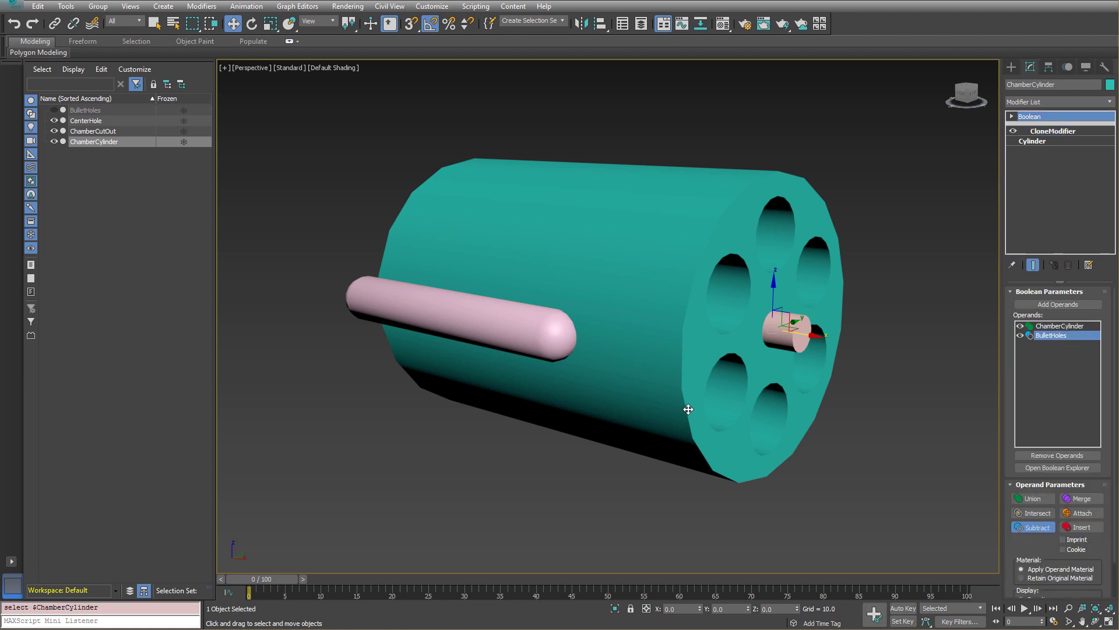
Subtract the pink ChamberCutOut capsule from the cylinder to carve a side groove
{"action": "left_click", "coordinate": [1051, 303]}
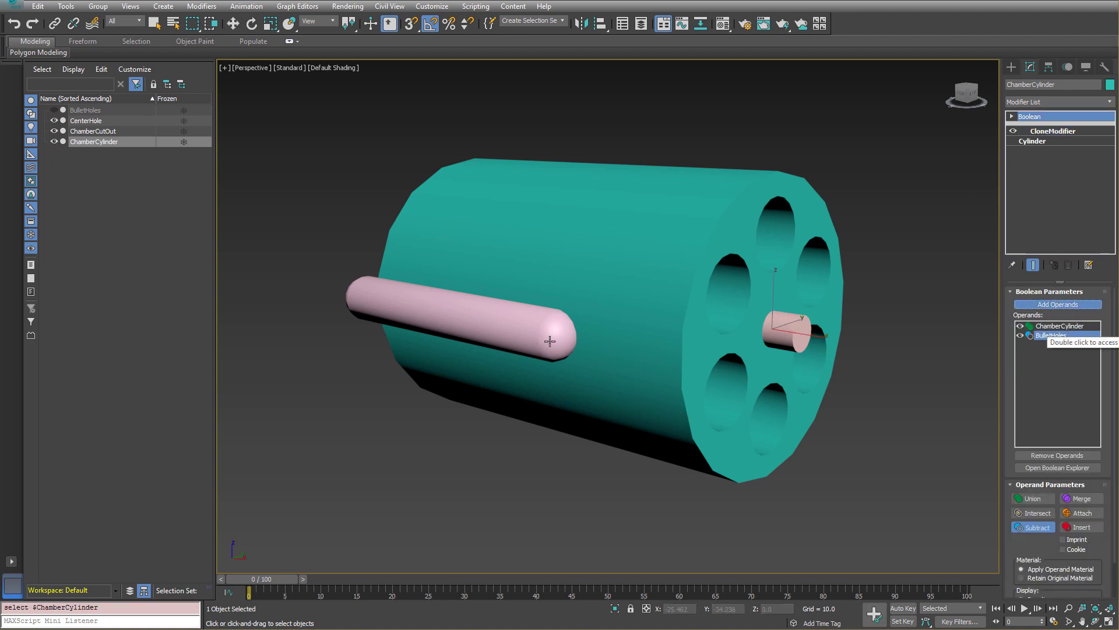
{"action": "left_click", "coordinate": [355, 300]}
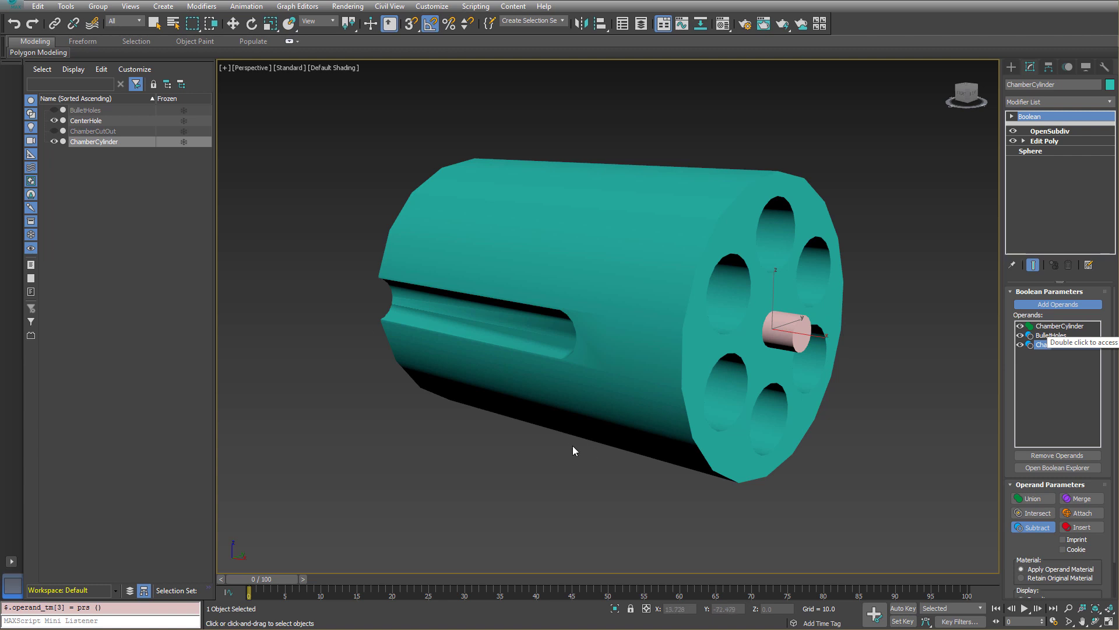
{"action": "middle_click_drag", "start_coordinate": [572, 445], "coordinate": [799, 400], "text": "alt"}
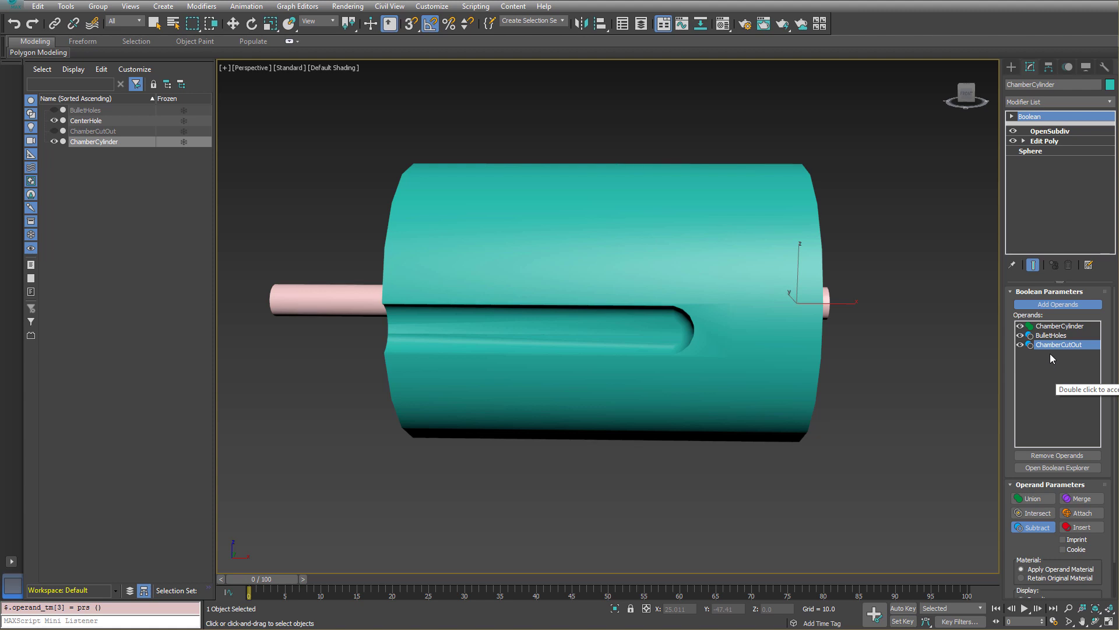
Add ChamberCutOut as a second operand and move it up to groove the cylinder's top
{"action": "left_click", "coordinate": [87, 133]}
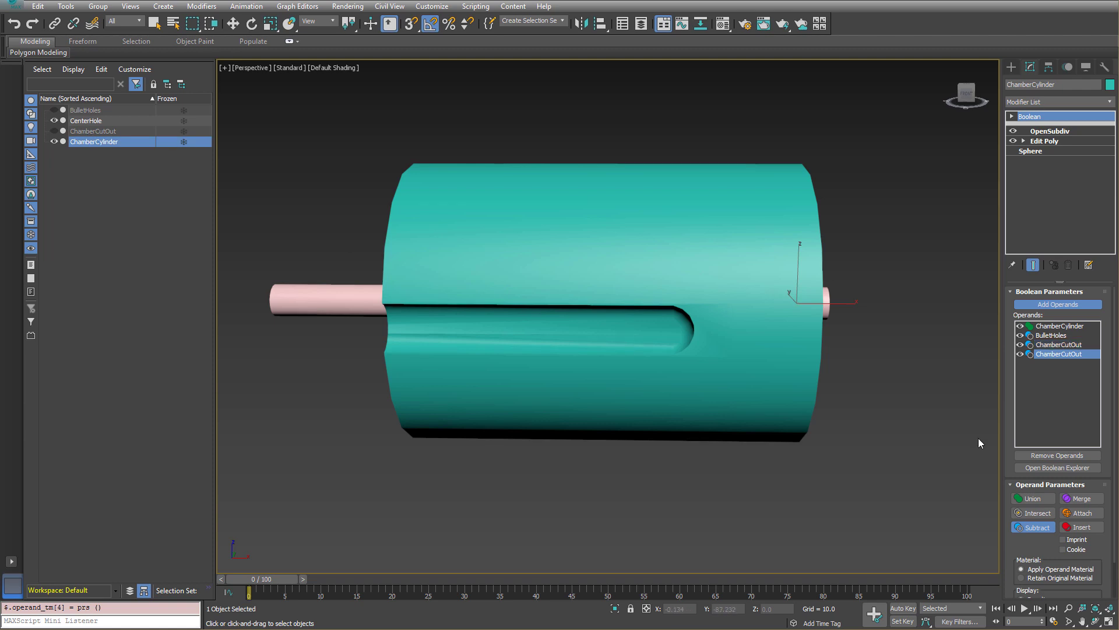
{"action": "left_click", "coordinate": [1061, 354]}
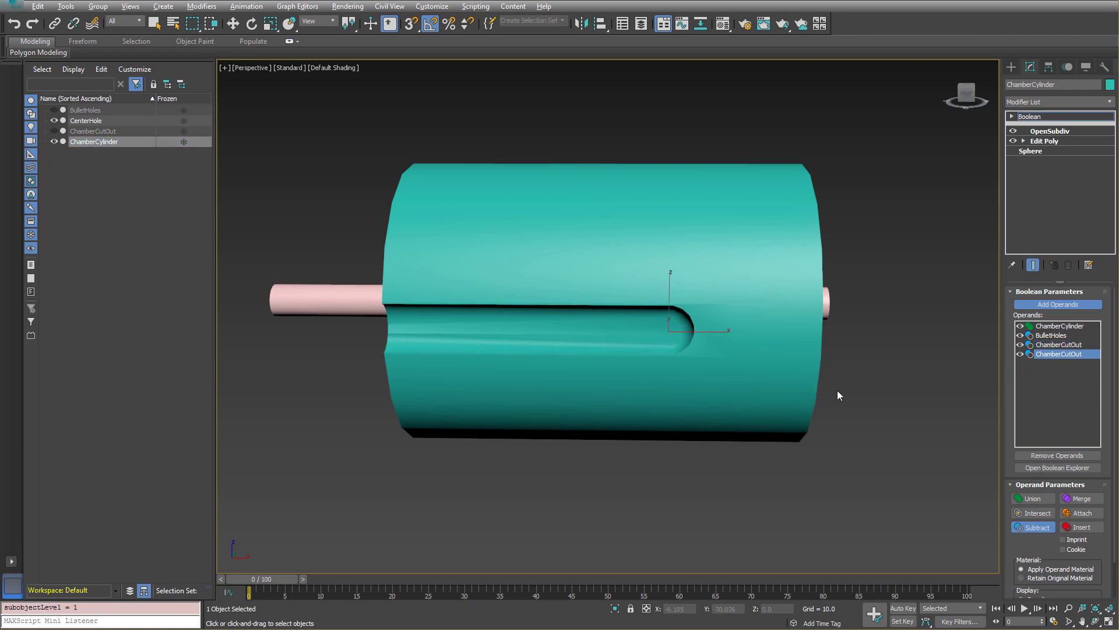
{"action": "middle_click_drag", "start_coordinate": [838, 390], "coordinate": [855, 385], "text": "alt"}
{"action": "key", "text": "w"}
{"action": "middle_click_drag", "start_coordinate": [674, 371], "coordinate": [735, 359], "text": "alt"}
{"action": "left_click_drag", "start_coordinate": [642, 316], "coordinate": [562, 179]}
{"action": "middle_click_drag", "start_coordinate": [648, 252], "coordinate": [787, 297], "text": "alt"}
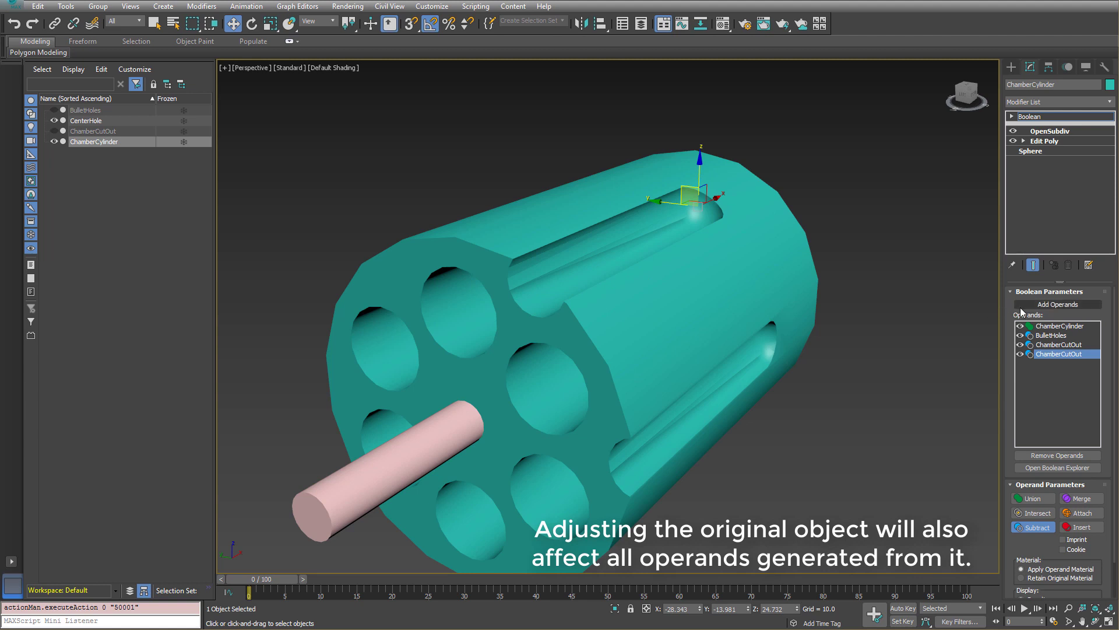
In Boolean Explorer, drop ChamberCutOut onto ChamberCylinder twice as Union operands
{"action": "left_click", "coordinate": [1036, 468]}
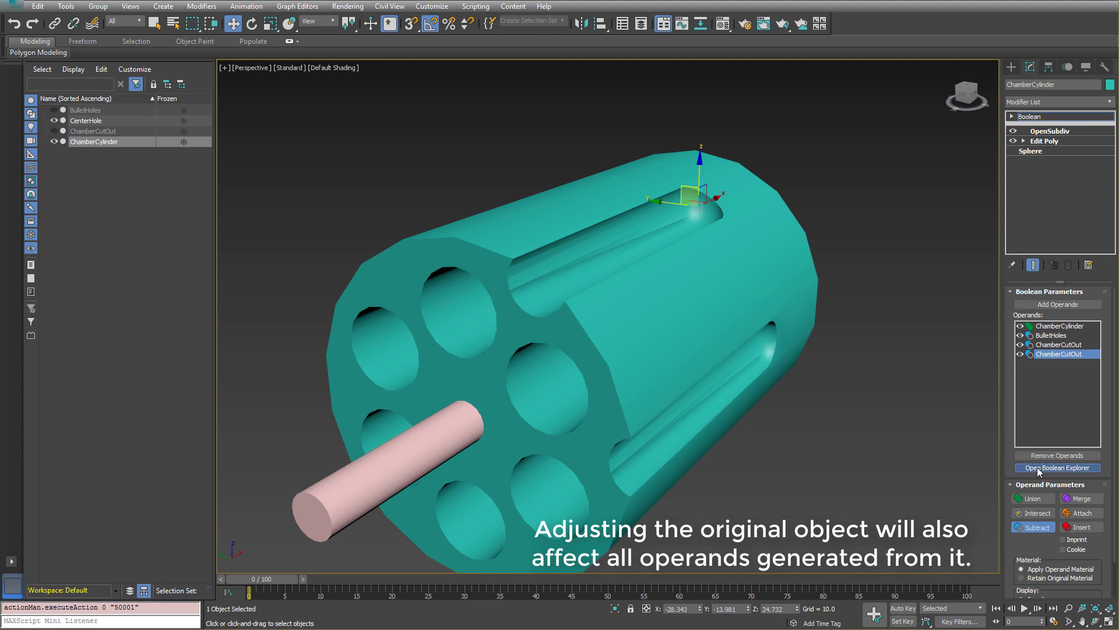
{"action": "left_click_drag", "start_coordinate": [350, 154], "coordinate": [667, 307]}
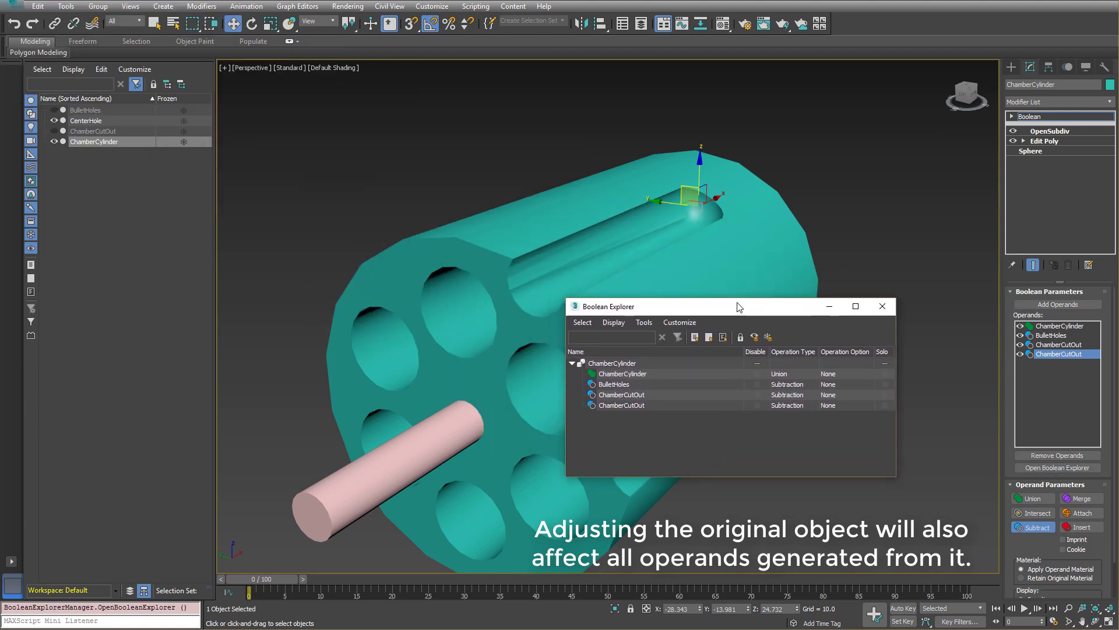
{"action": "mouse_move", "coordinate": [92, 131]}
{"action": "left_mouse_down"}
{"action": "mouse_move", "coordinate": [338, 280]}
{"action": "mouse_move", "coordinate": [615, 423]}
{"action": "mouse_move", "coordinate": [252, 243]}
{"action": "mouse_move", "coordinate": [88, 141]}
{"action": "left_mouse_up"}
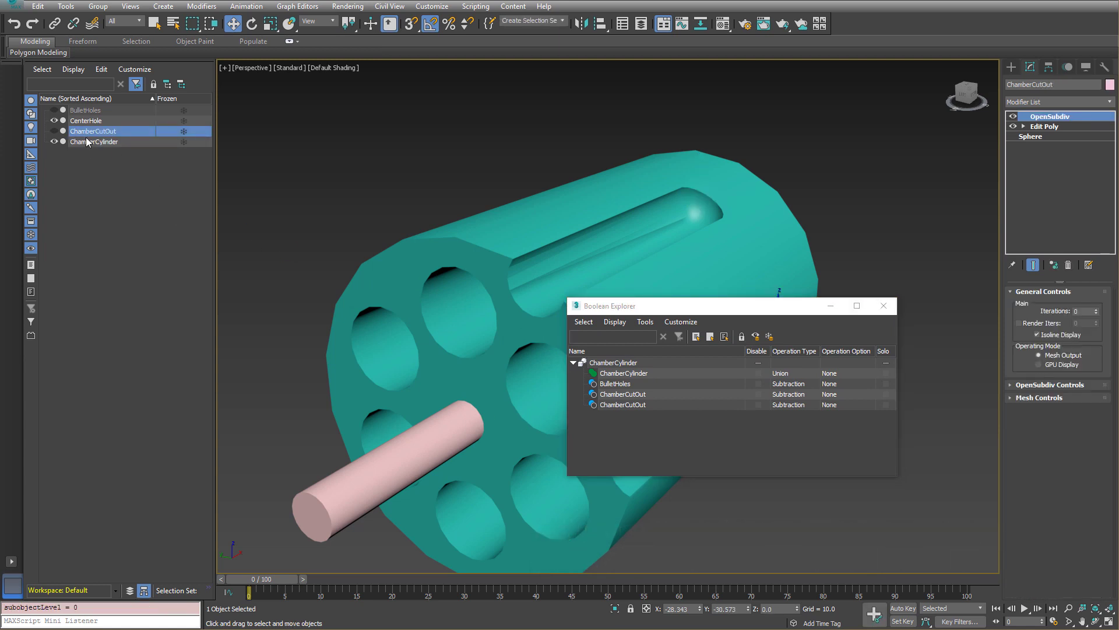
{"action": "left_click_drag", "start_coordinate": [424, 315], "coordinate": [613, 363]}
{"action": "left_click_drag", "start_coordinate": [96, 132], "coordinate": [620, 366]}
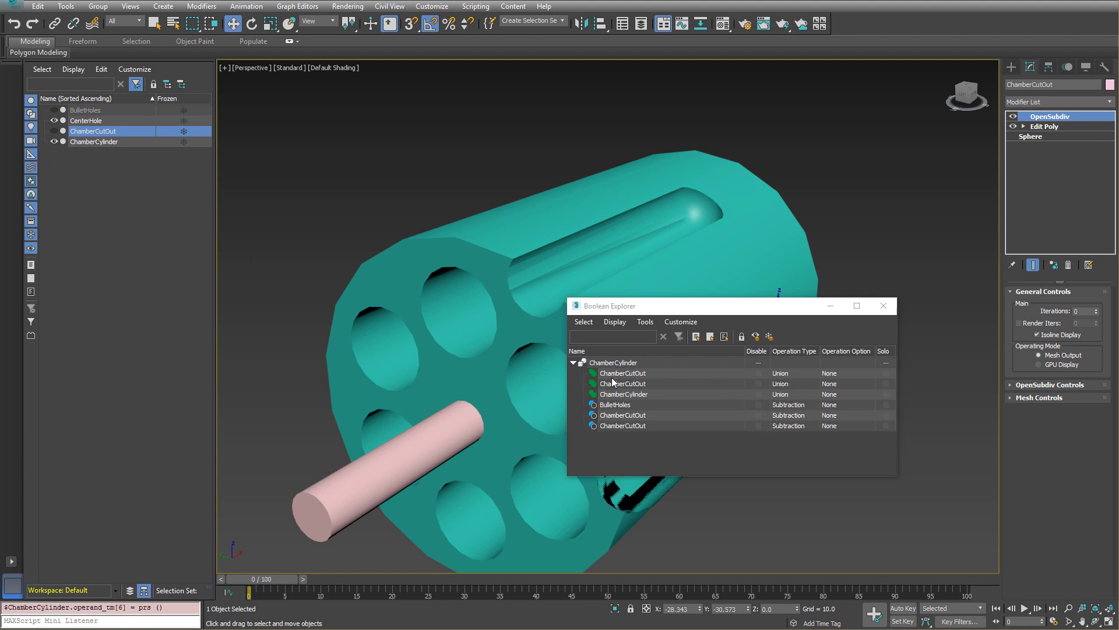
Close the Boolean Explorer and move the second union ChamberCutOut bead onto the cylinder's front edge
{"action": "left_click", "coordinate": [798, 252]}
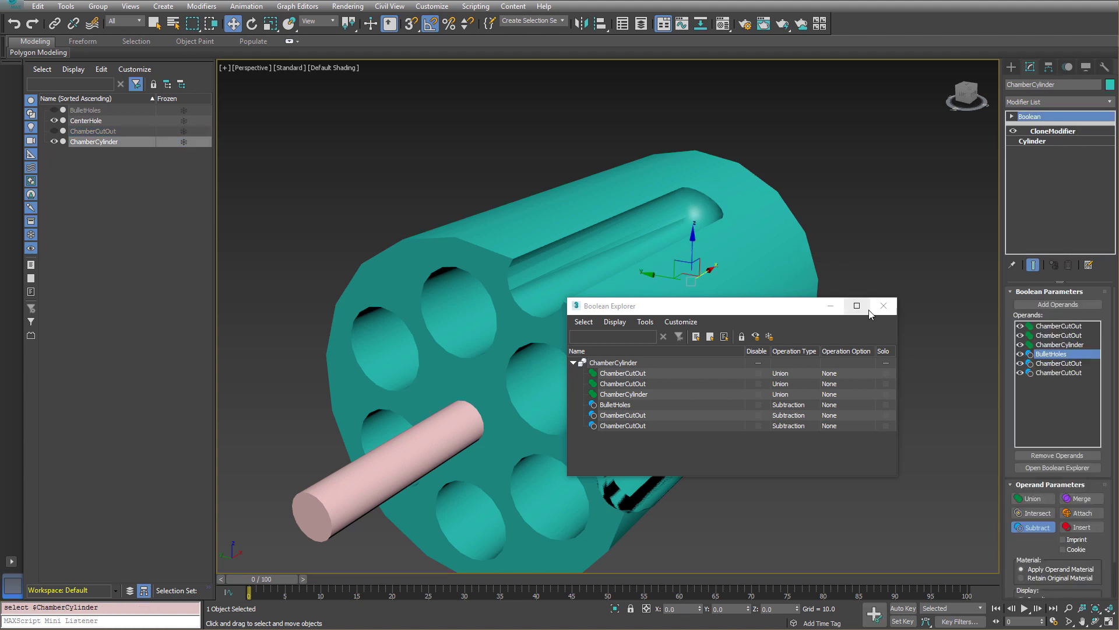
{"action": "left_click", "coordinate": [883, 306]}
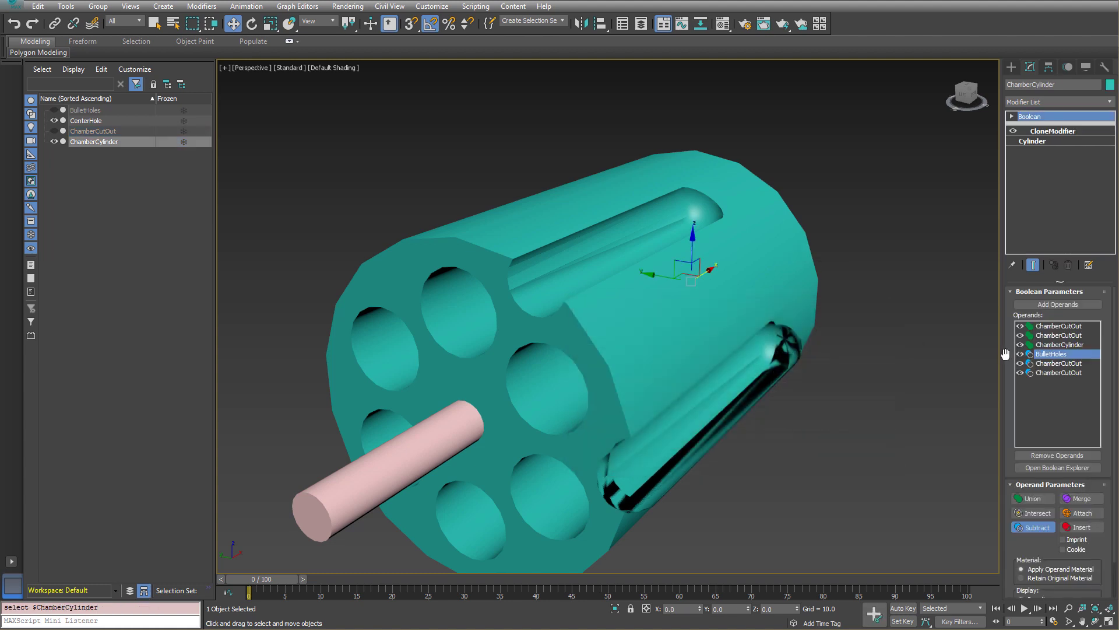
{"action": "left_click", "coordinate": [1058, 363]}
{"action": "left_click", "coordinate": [1054, 336]}
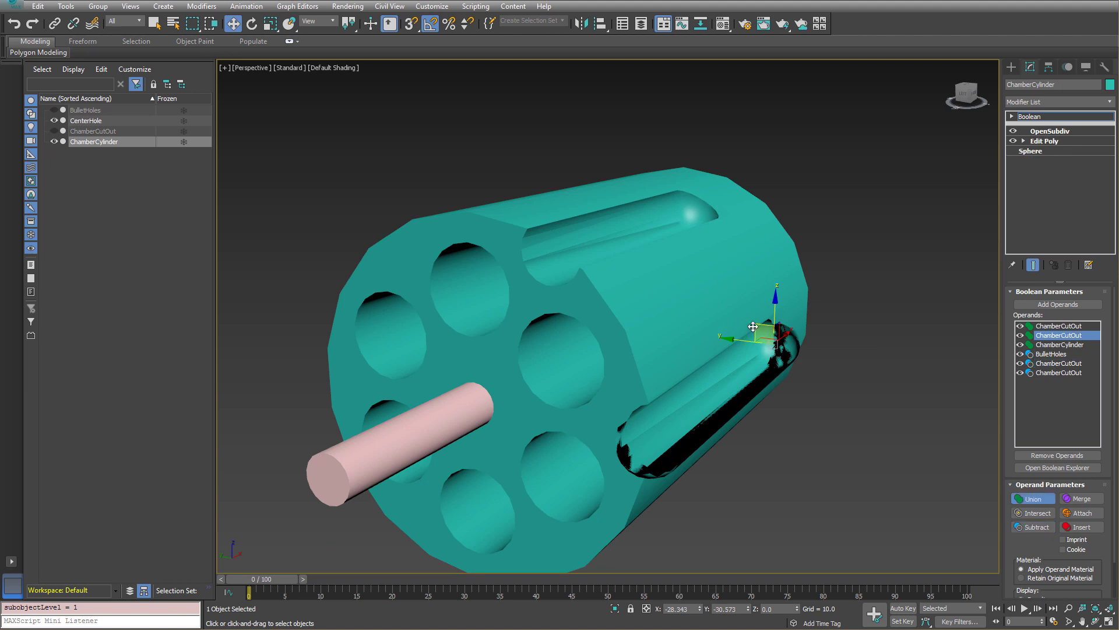
{"action": "left_click_drag", "start_coordinate": [644, 232], "coordinate": [546, 199]}
{"action": "middle_click_drag", "start_coordinate": [819, 452], "coordinate": [977, 400], "text": "alt"}
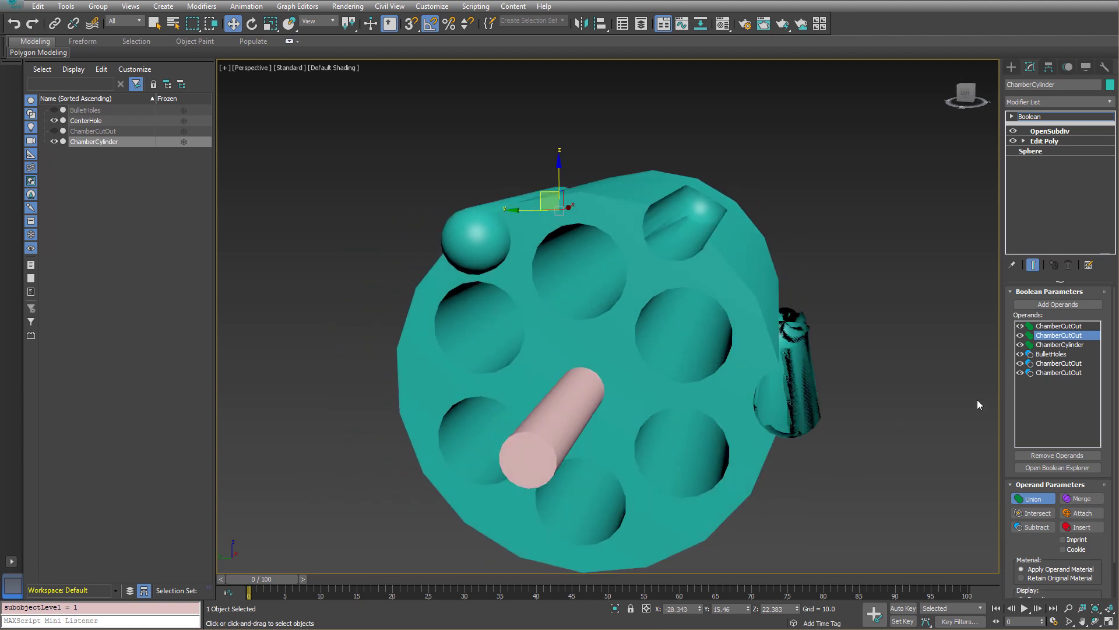
Move the first ChamberCutOut sphere to the cylinder's left side
{"action": "left_click", "coordinate": [1053, 326]}
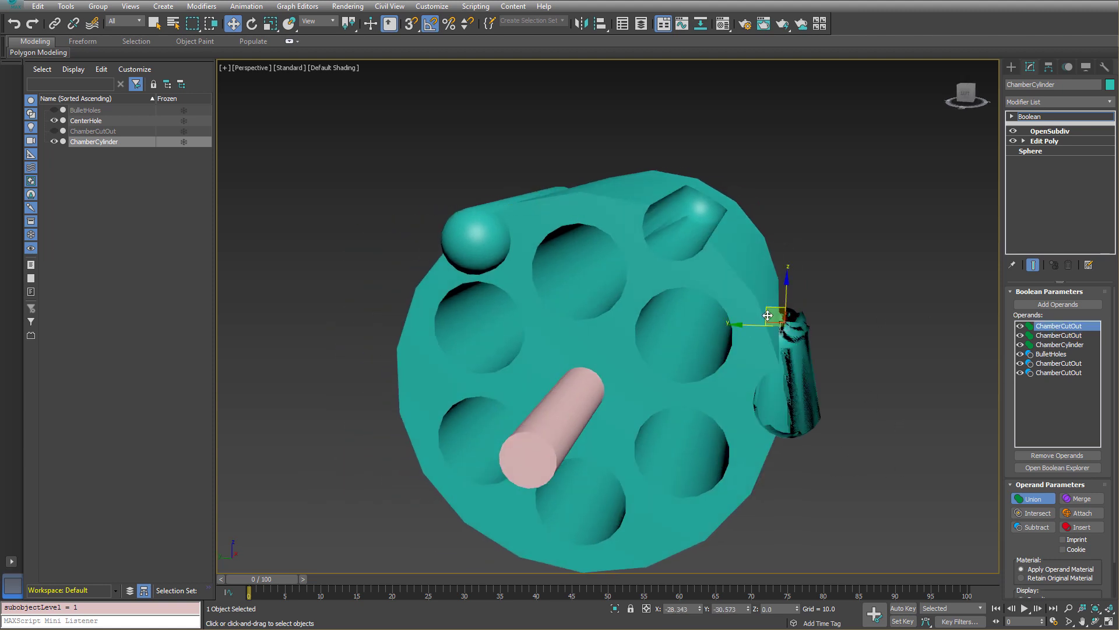
{"action": "left_click_drag", "start_coordinate": [724, 308], "coordinate": [478, 301]}
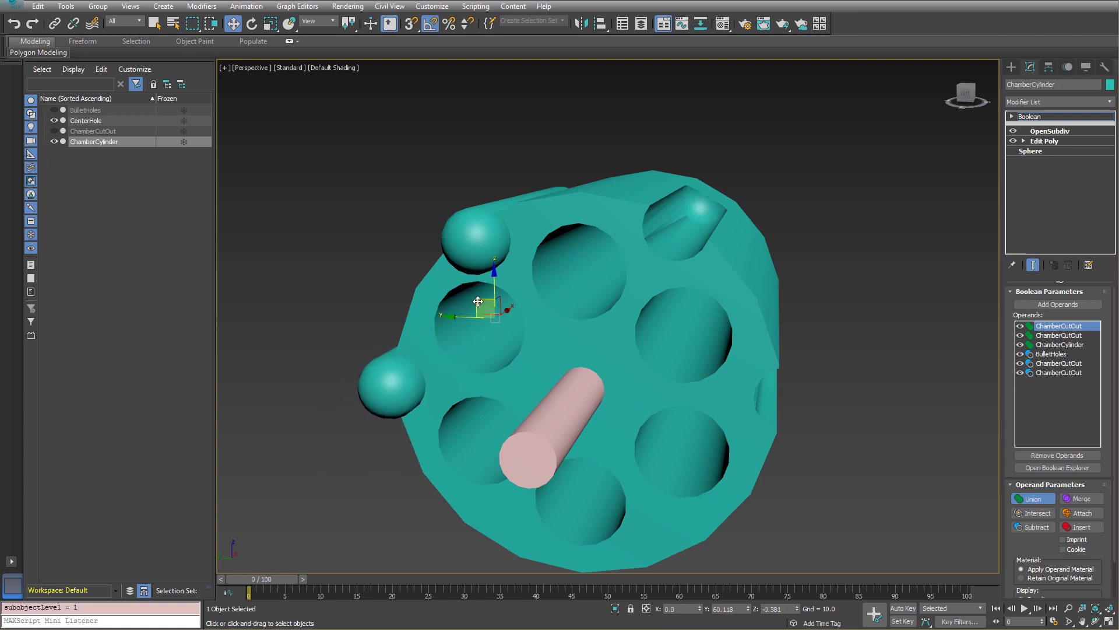
{"action": "middle_click_drag", "start_coordinate": [758, 371], "coordinate": [786, 341], "text": "alt"}
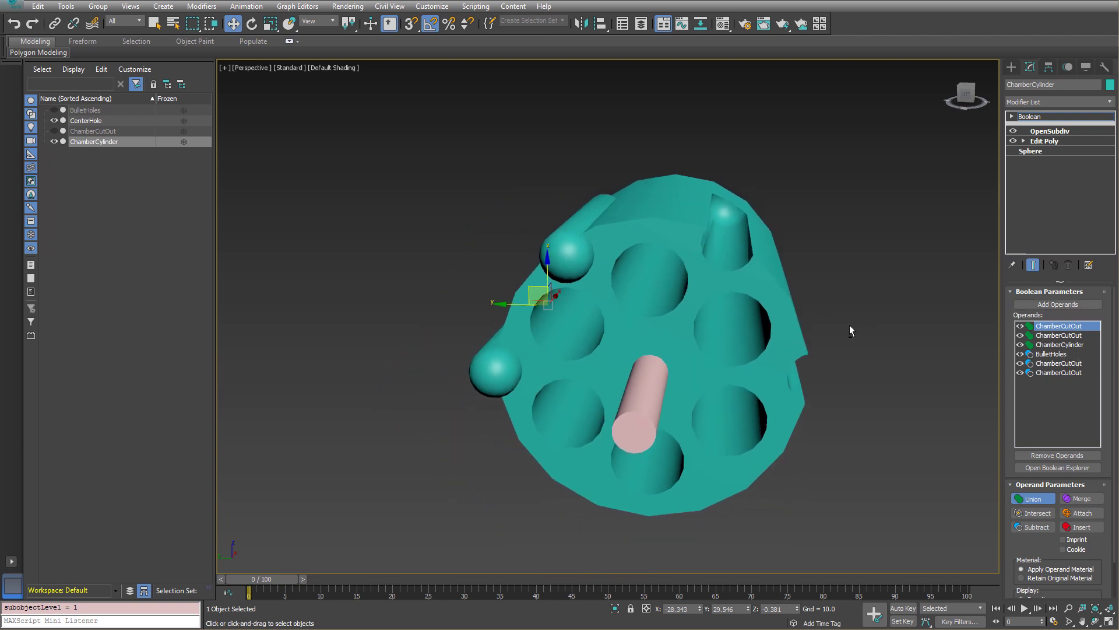
{"action": "middle_click_drag", "start_coordinate": [714, 340], "coordinate": [673, 339], "text": "alt"}
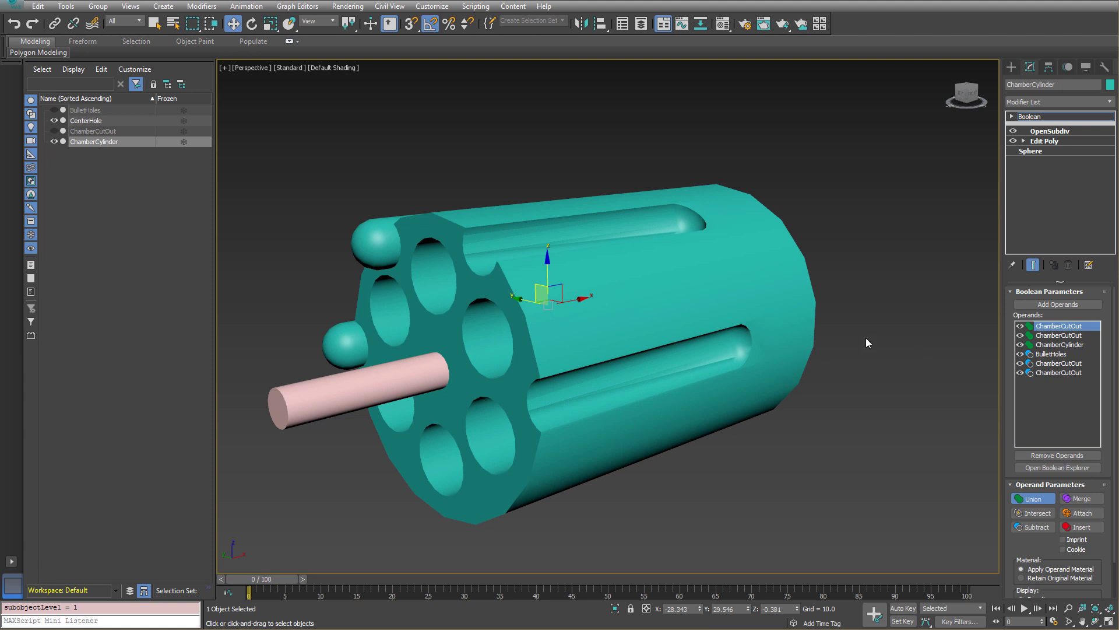
{"action": "middle_click_drag", "start_coordinate": [649, 387], "coordinate": [662, 388], "text": "alt"}
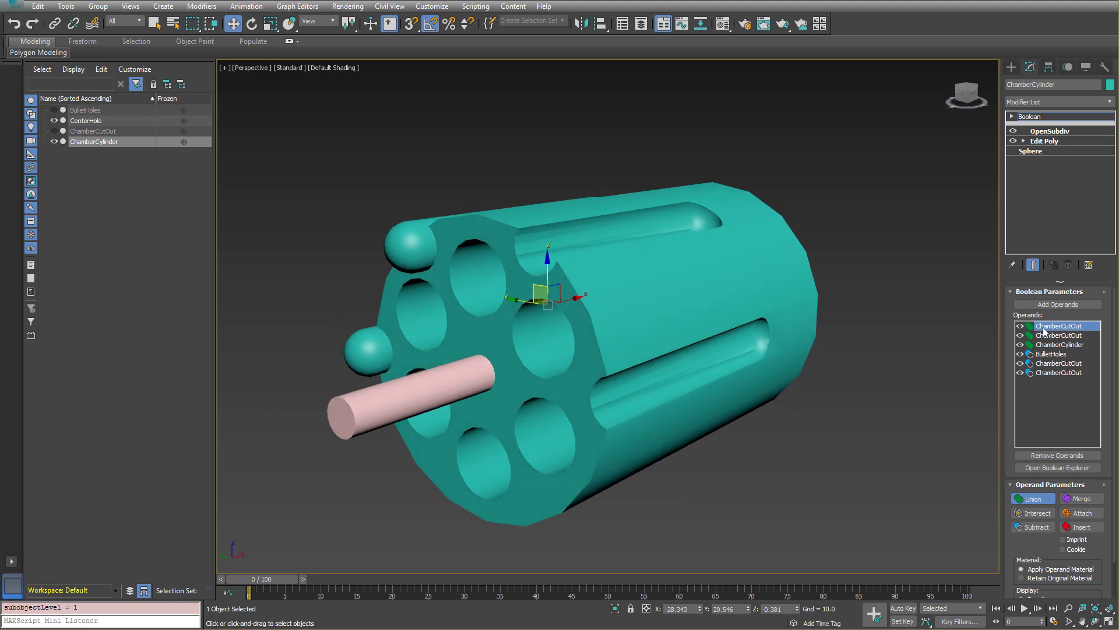
Set the first two ChamberCutOut operands to Subtract
{"action": "left_click", "coordinate": [1030, 527]}
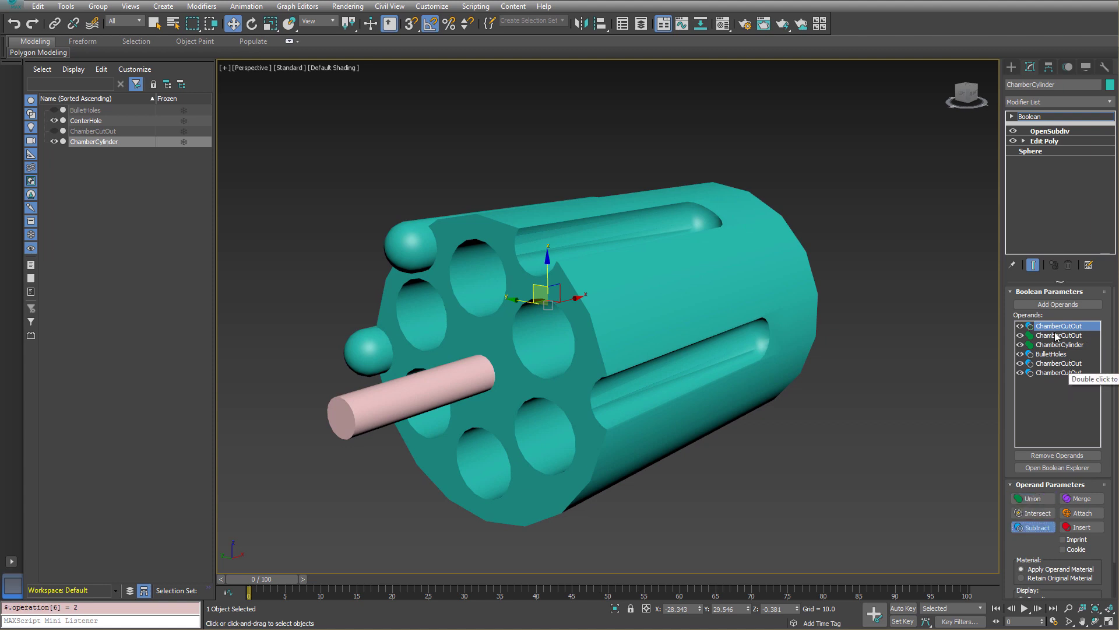
{"action": "left_click", "coordinate": [1056, 335]}
{"action": "left_click", "coordinate": [1037, 527]}
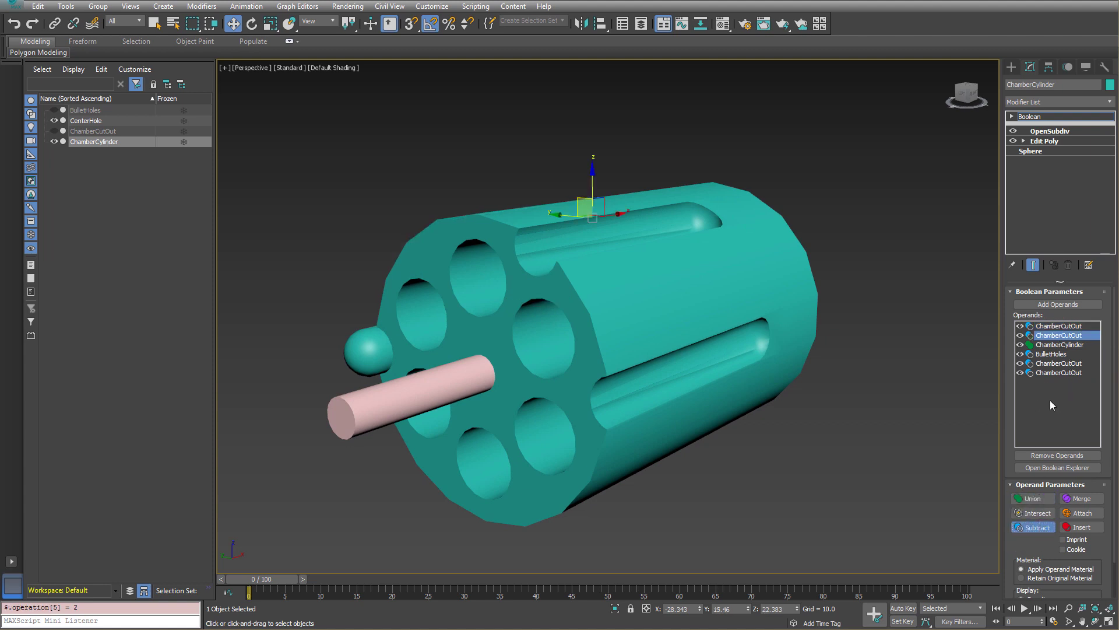
Move ChamberCylinder to the top of the operand list, then bring up a ChamberCutOut's context menu
{"action": "left_click", "coordinate": [1058, 345]}
{"action": "left_click_drag", "start_coordinate": [1071, 344], "coordinate": [1071, 326]}
{"action": "middle_click_drag", "start_coordinate": [737, 388], "coordinate": [716, 408], "text": "alt"}
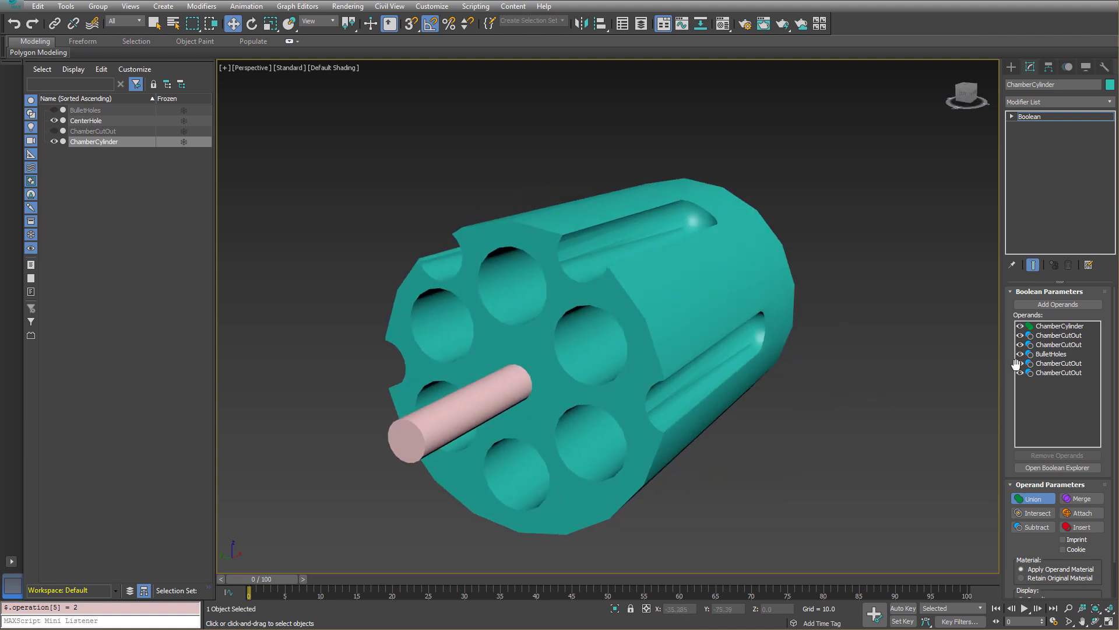
{"action": "left_click", "coordinate": [1059, 335]}
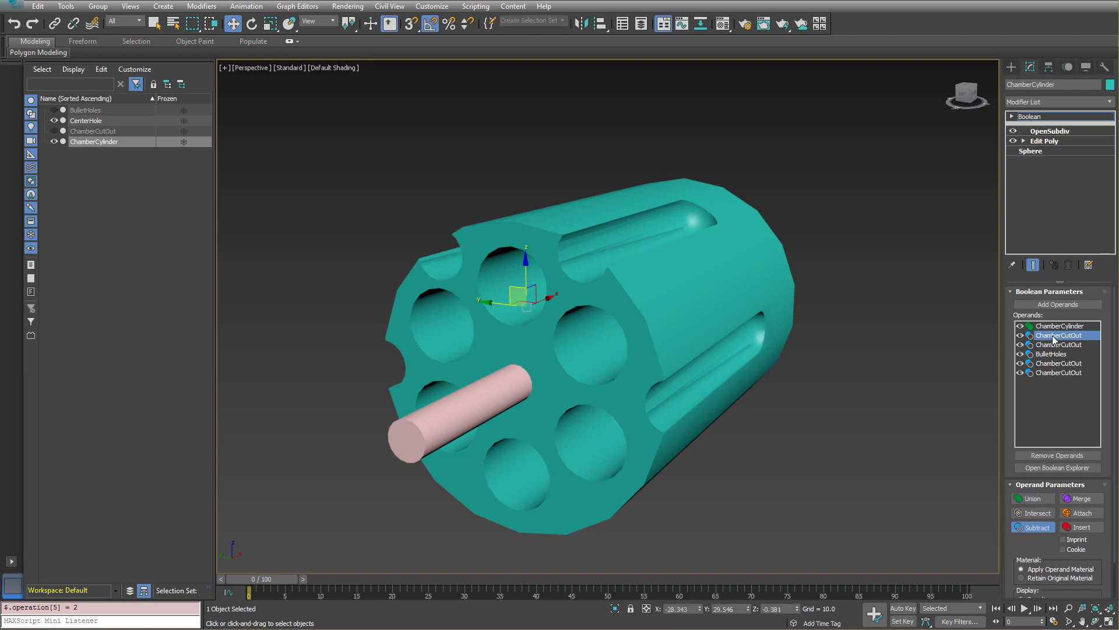
{"action": "right_click", "coordinate": [1054, 340]}
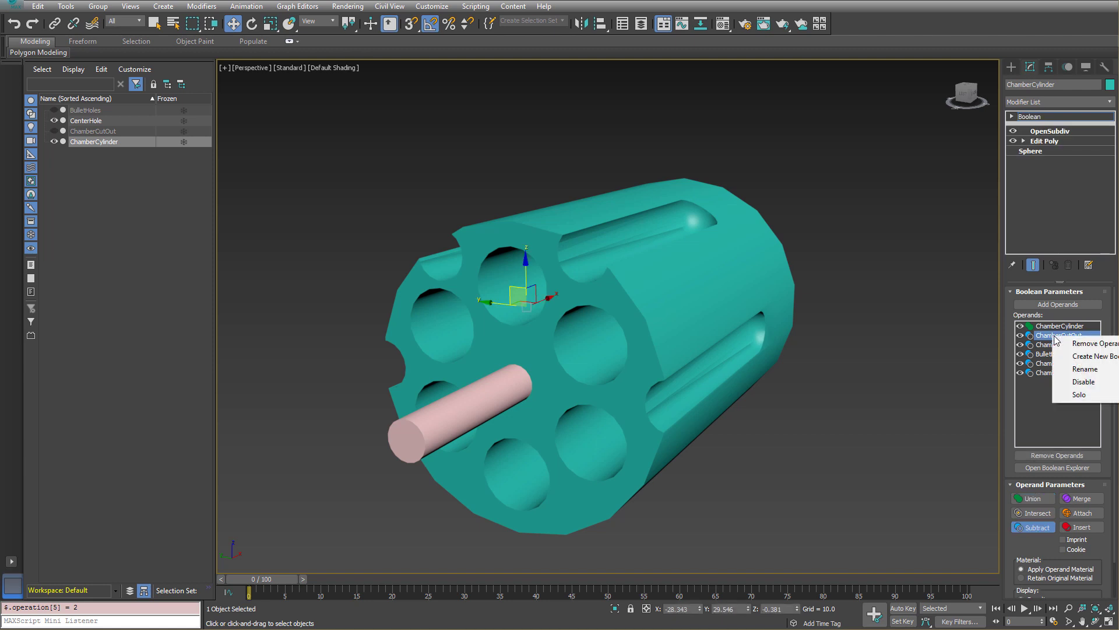
Create SubBoolean01 from a ChamberCutOut and move the other three ChamberCutOuts into it
{"action": "left_click", "coordinate": [1092, 357]}
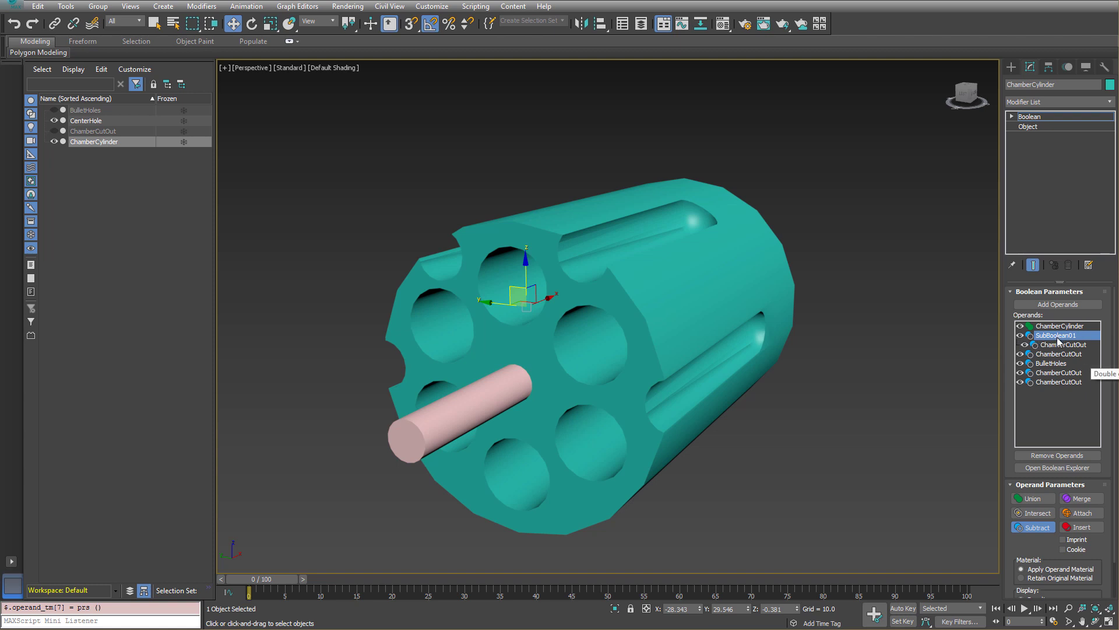
{"action": "left_click_drag", "start_coordinate": [1056, 355], "coordinate": [1065, 346]}
{"action": "left_click", "coordinate": [1052, 373]}
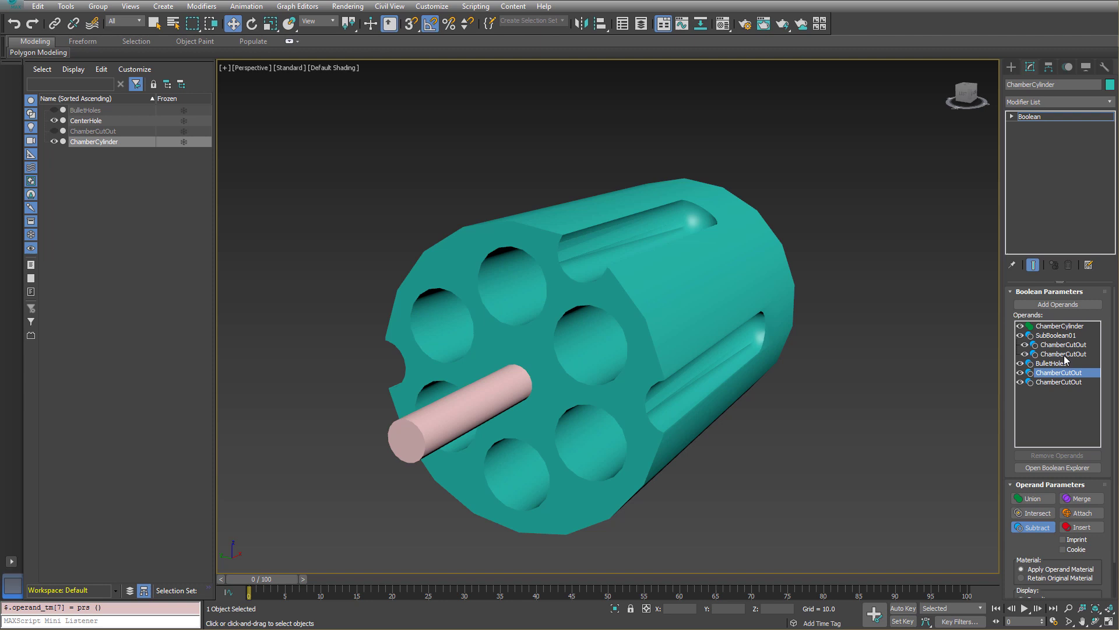
{"action": "mouse_move", "coordinate": [1064, 373]}
{"action": "left_mouse_down"}
{"action": "mouse_move", "coordinate": [1066, 350]}
{"action": "mouse_move", "coordinate": [1071, 367]}
{"action": "left_mouse_up"}
{"action": "left_click", "coordinate": [1050, 380]}
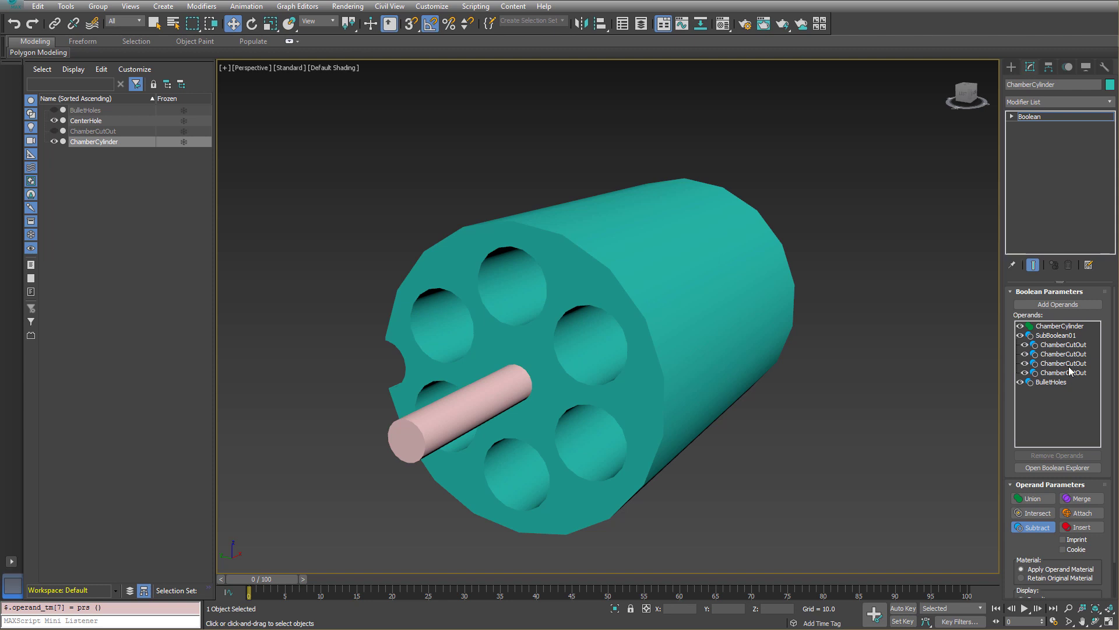
Set the four nested ChamberCutOuts to Union and SubBoolean01 to Subtract
{"action": "left_click", "coordinate": [1056, 344]}
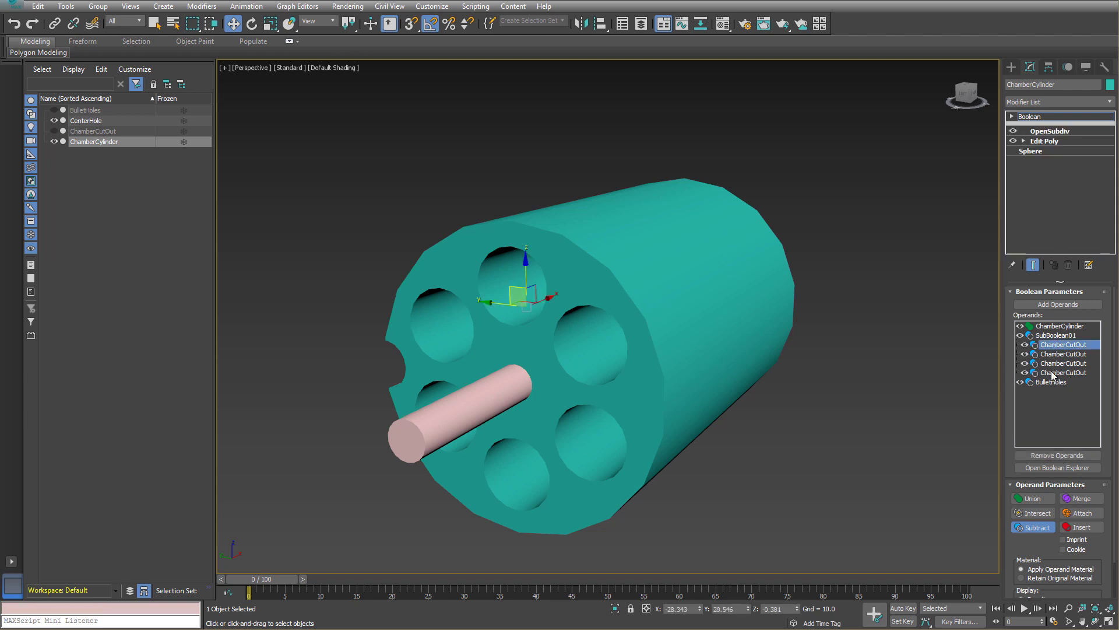
{"action": "left_click", "coordinate": [1056, 372], "text": "shift"}
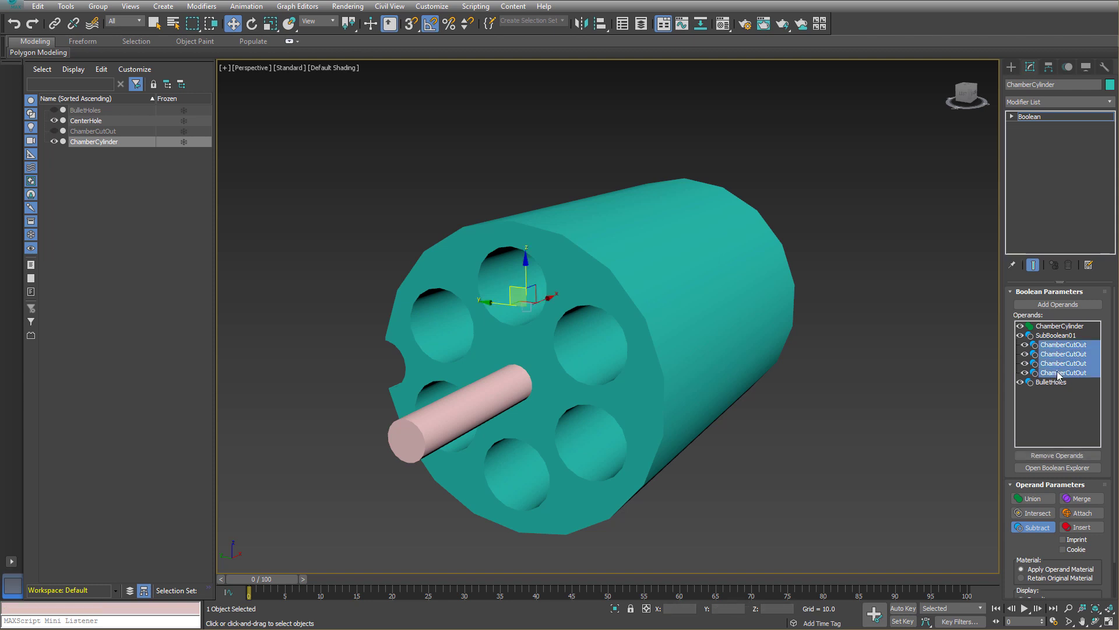
{"action": "left_click", "coordinate": [1034, 501]}
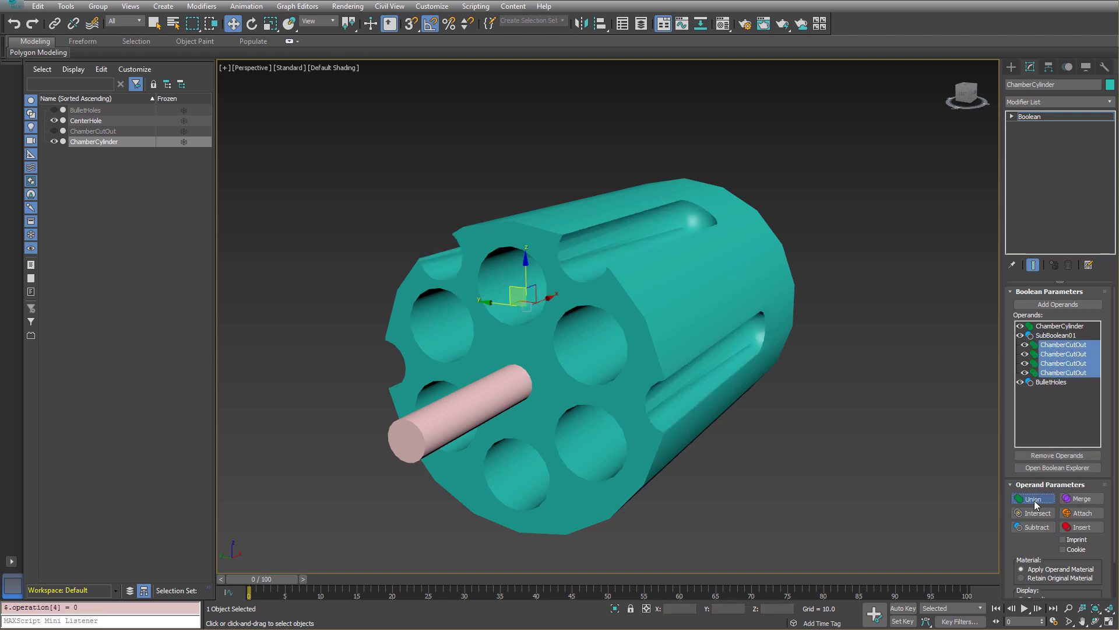
{"action": "left_click", "coordinate": [1057, 336]}
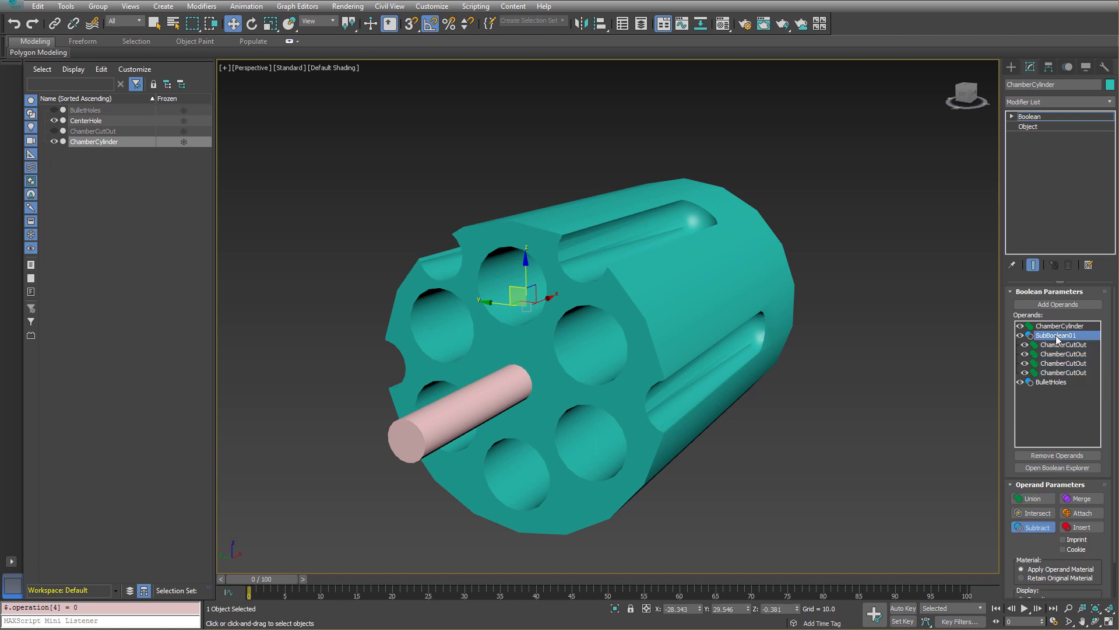
{"action": "left_click", "coordinate": [1031, 498]}
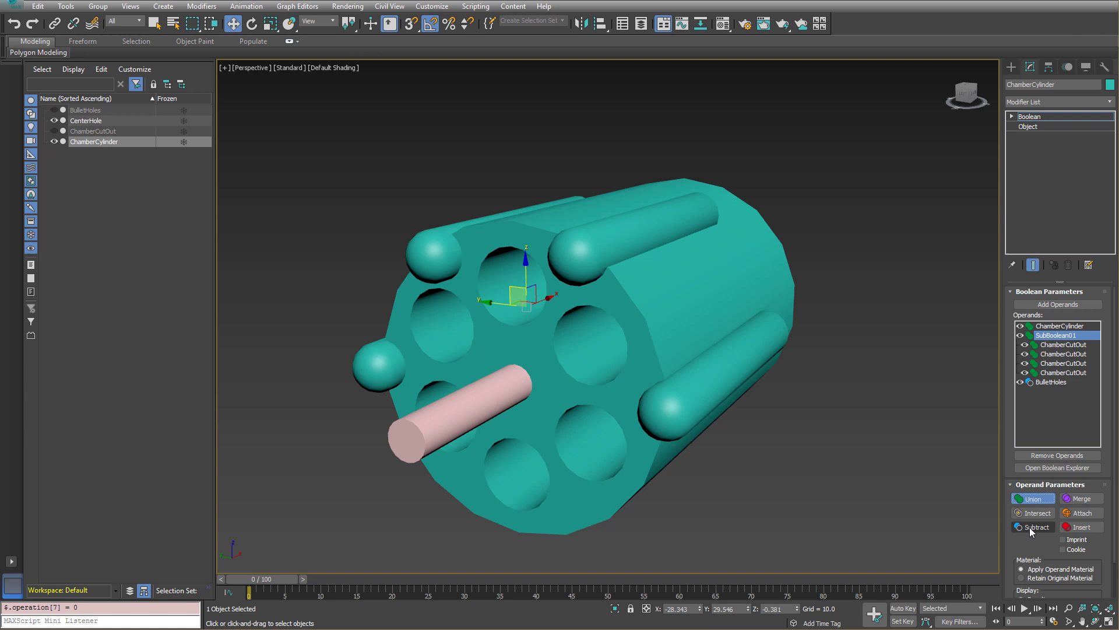
{"action": "left_click", "coordinate": [1030, 527]}
{"action": "middle_click_drag", "start_coordinate": [800, 419], "coordinate": [840, 401], "text": "alt"}
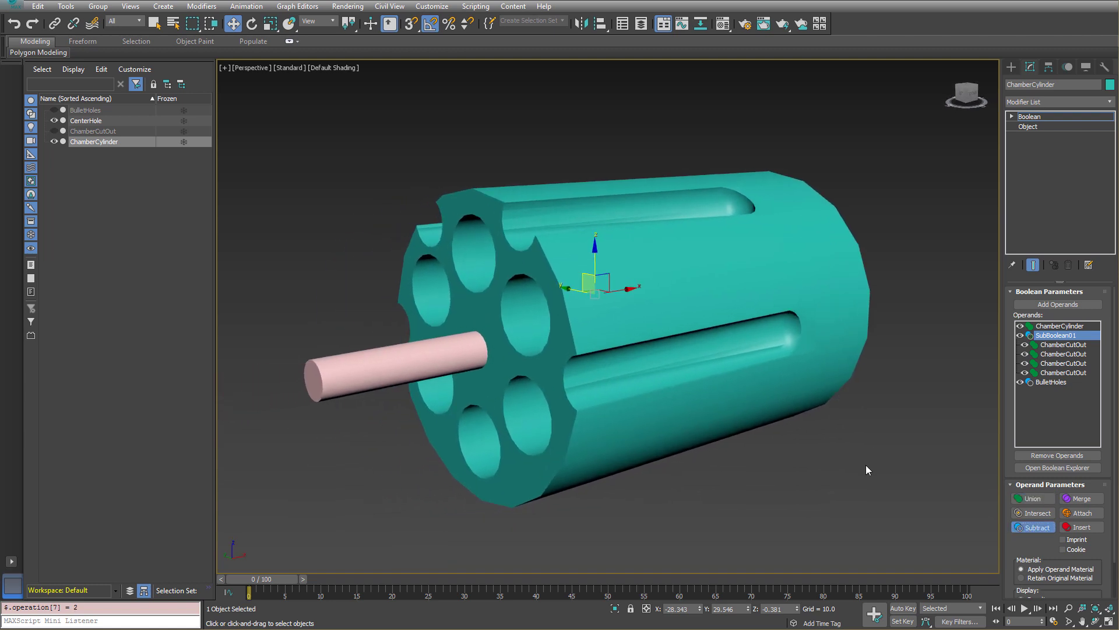
Add the OSD Iterations column to the Boolean Explorer via Configure Columns
{"action": "left_click", "coordinate": [1034, 467]}
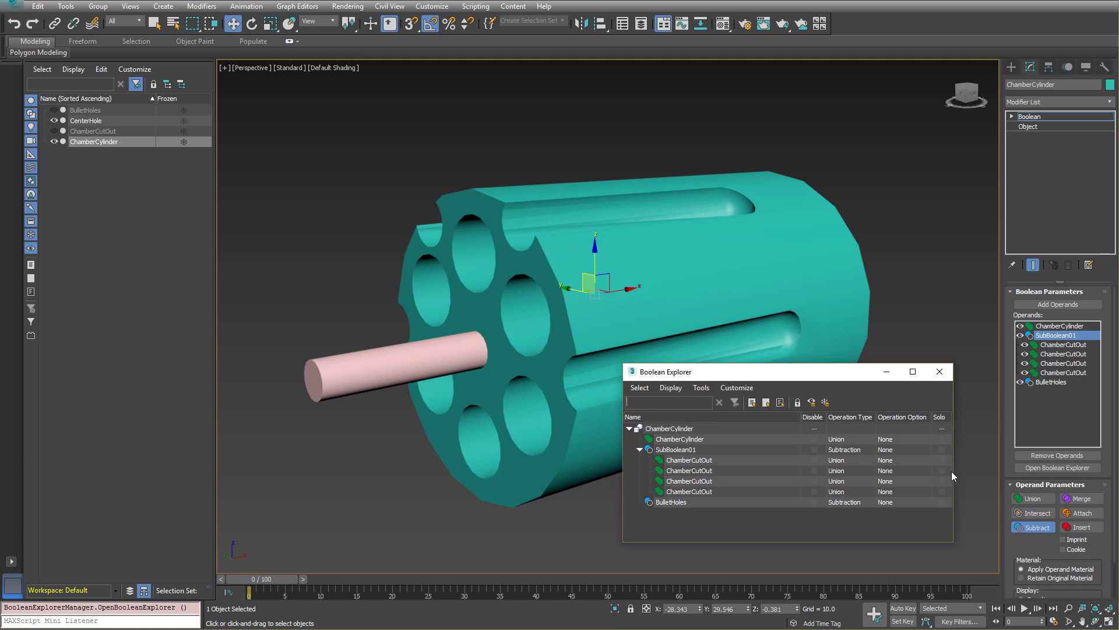
{"action": "left_click_drag", "start_coordinate": [957, 473], "coordinate": [981, 473]}
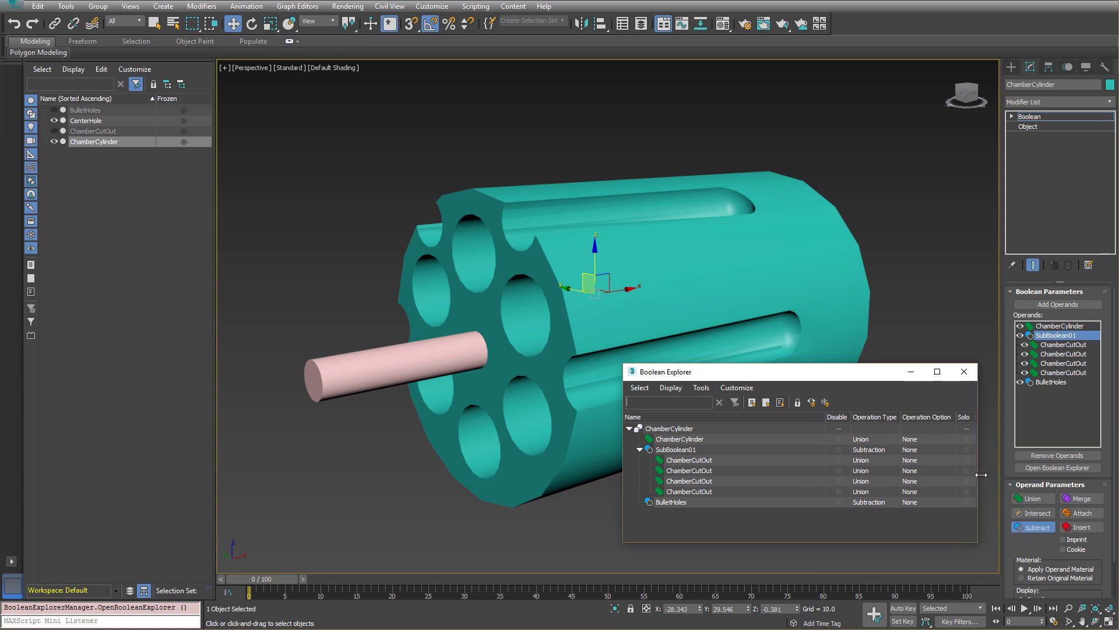
{"action": "right_click", "coordinate": [815, 418]}
{"action": "left_click", "coordinate": [853, 466]}
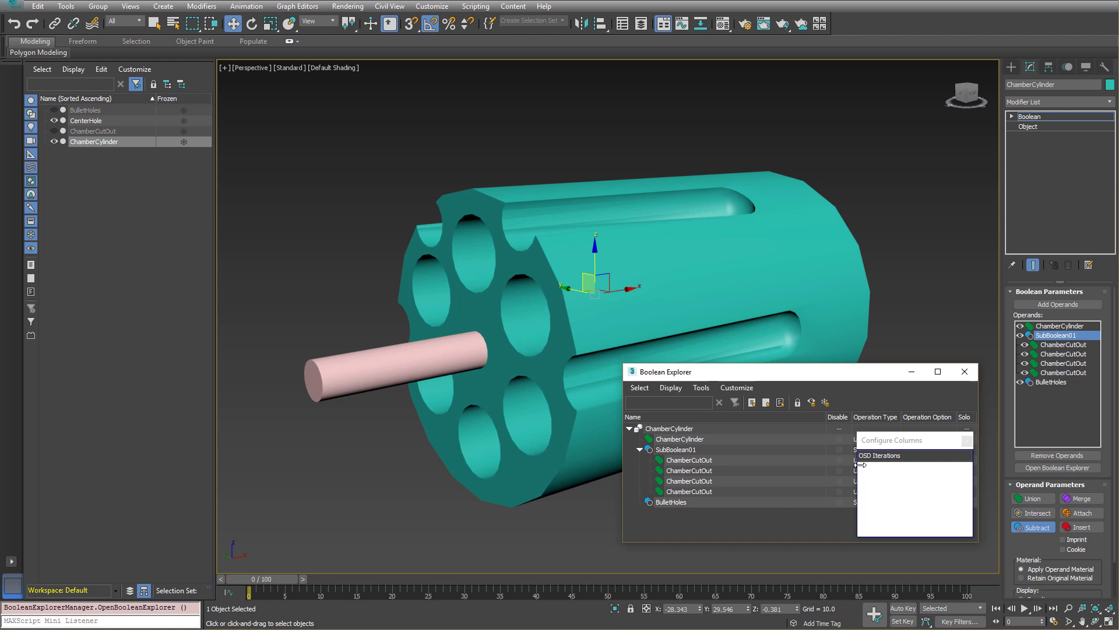
{"action": "left_click_drag", "start_coordinate": [888, 460], "coordinate": [842, 421]}
{"action": "left_click", "coordinate": [967, 441]}
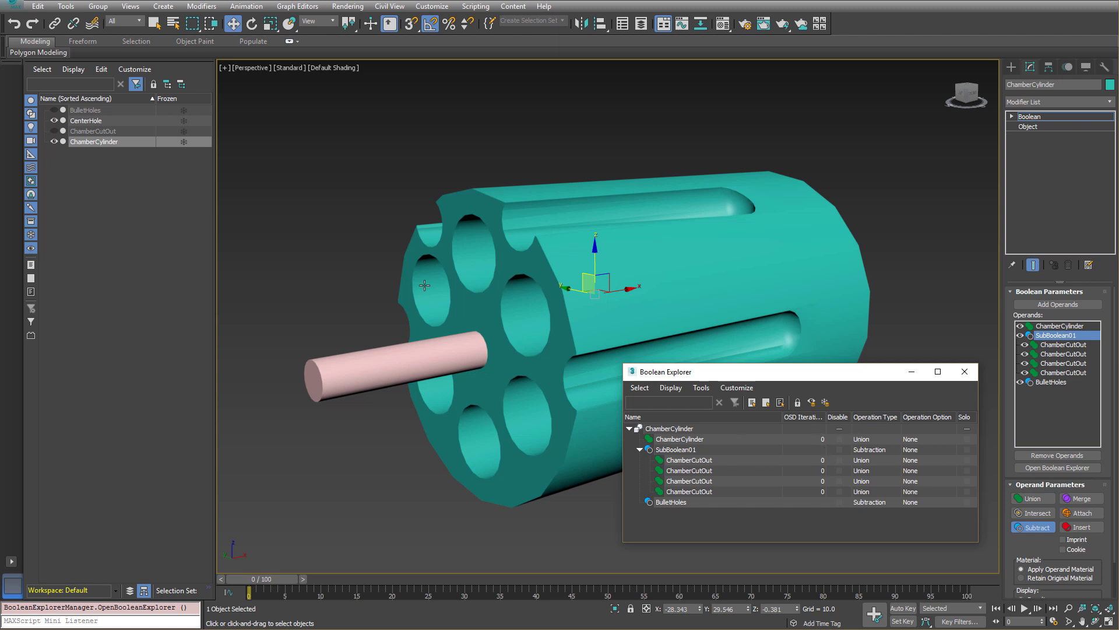
Set OSD Iterations to 1 for ChamberCylinder and 2 for all four ChamberCutOuts
{"action": "left_click", "coordinate": [822, 441]}
{"action": "left_click", "coordinate": [823, 441]}
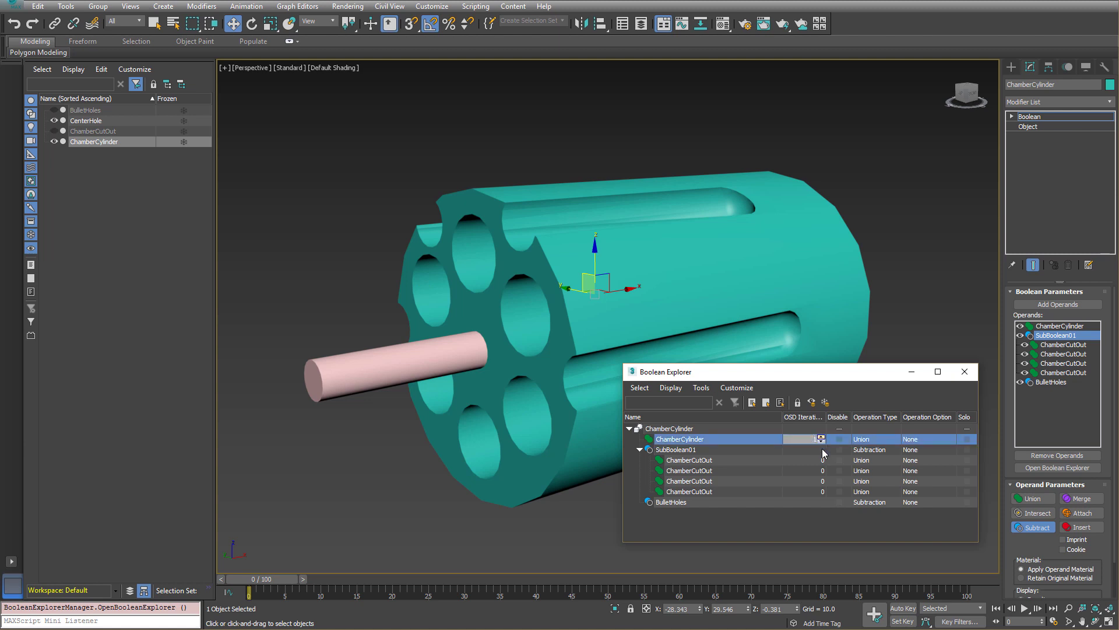
{"action": "left_click", "coordinate": [743, 460]}
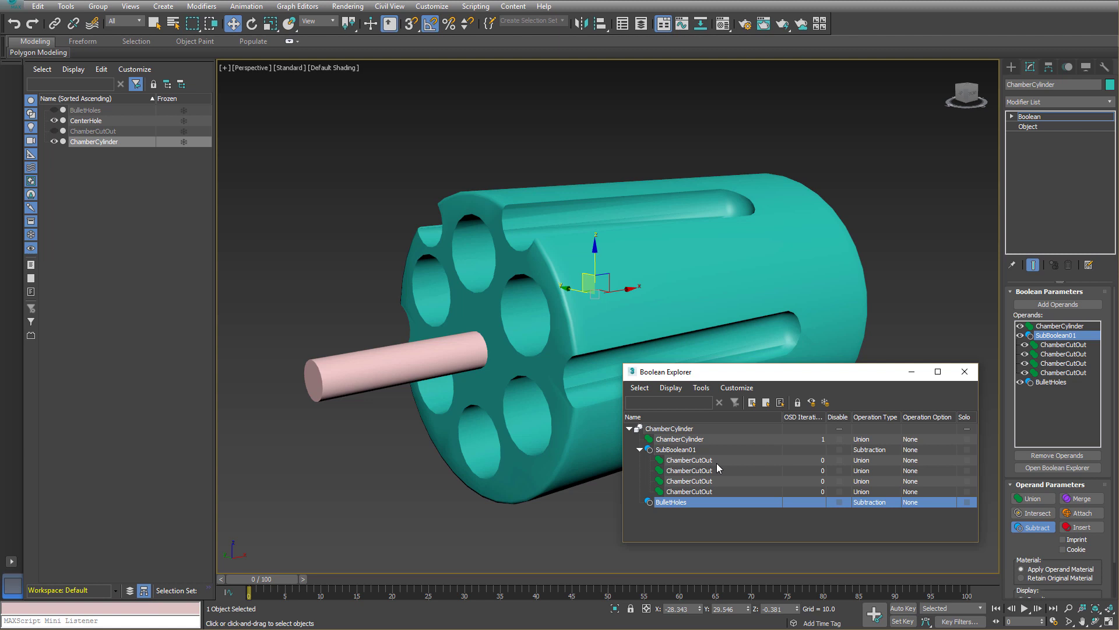
{"action": "left_click", "coordinate": [706, 461]}
{"action": "left_click", "coordinate": [706, 492], "text": "shift"}
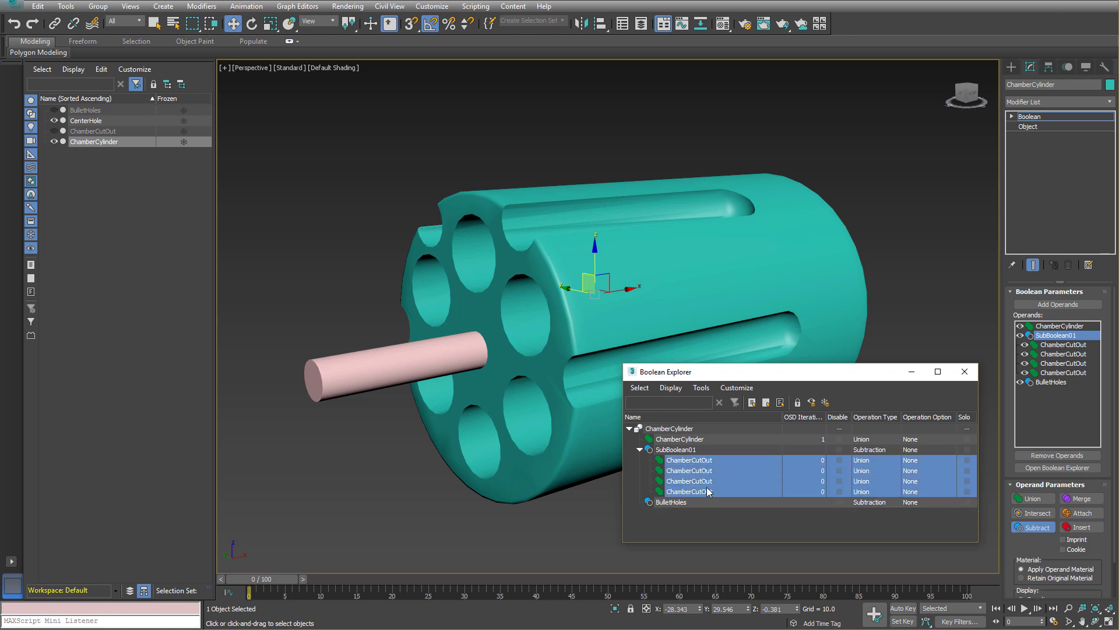
{"action": "left_click", "coordinate": [824, 471]}
{"action": "key", "text": "Return"}
{"action": "middle_click_drag", "start_coordinate": [853, 318], "coordinate": [478, 260], "text": "alt"}
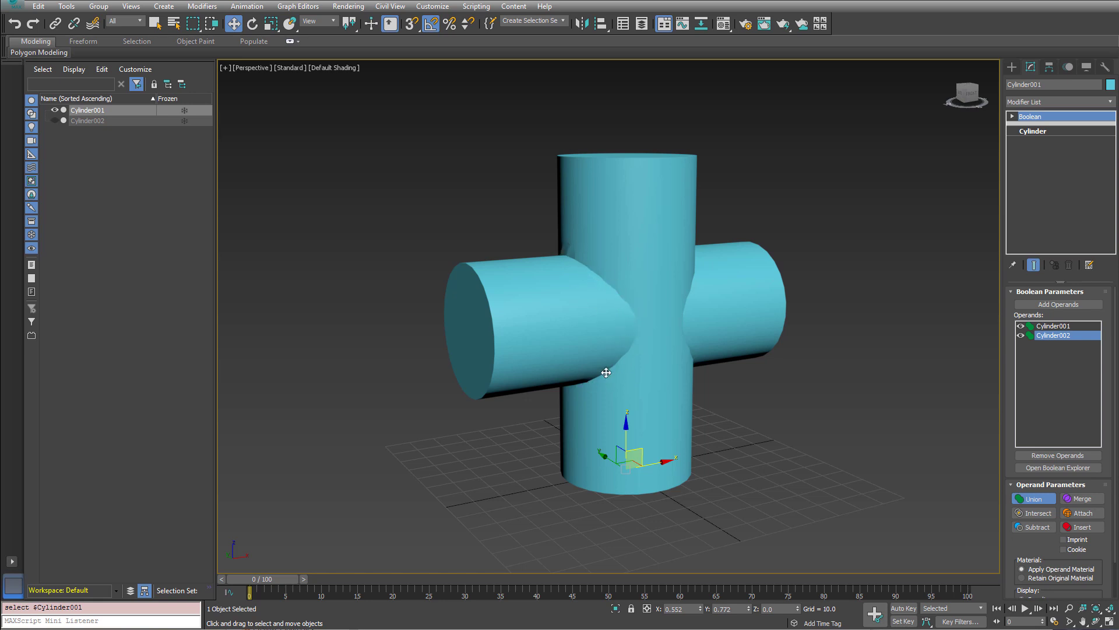
Shift the horizontal cylinder operand, then clone the cross as reference copy Cylinder003
{"action": "right_click", "coordinate": [641, 386]}
{"action": "left_click", "coordinate": [665, 392]}
{"action": "mouse_move", "coordinate": [669, 392]}
{"action": "left_mouse_down"}
{"action": "mouse_move", "coordinate": [661, 387]}
{"action": "mouse_move", "coordinate": [688, 388]}
{"action": "left_mouse_up"}
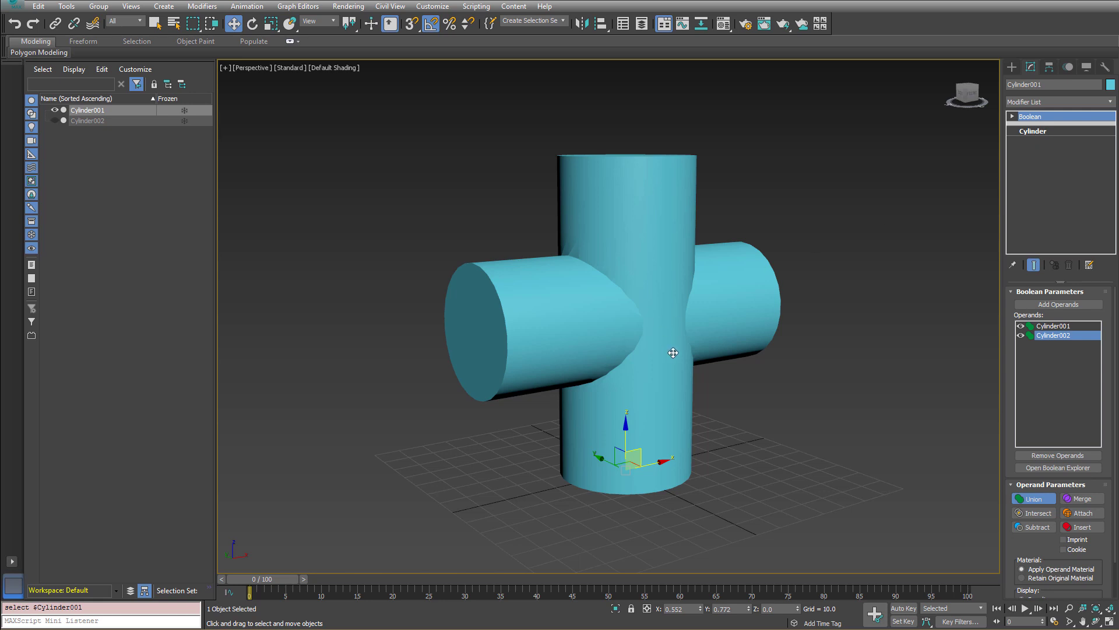
{"action": "key", "text": "ctrl+v"}
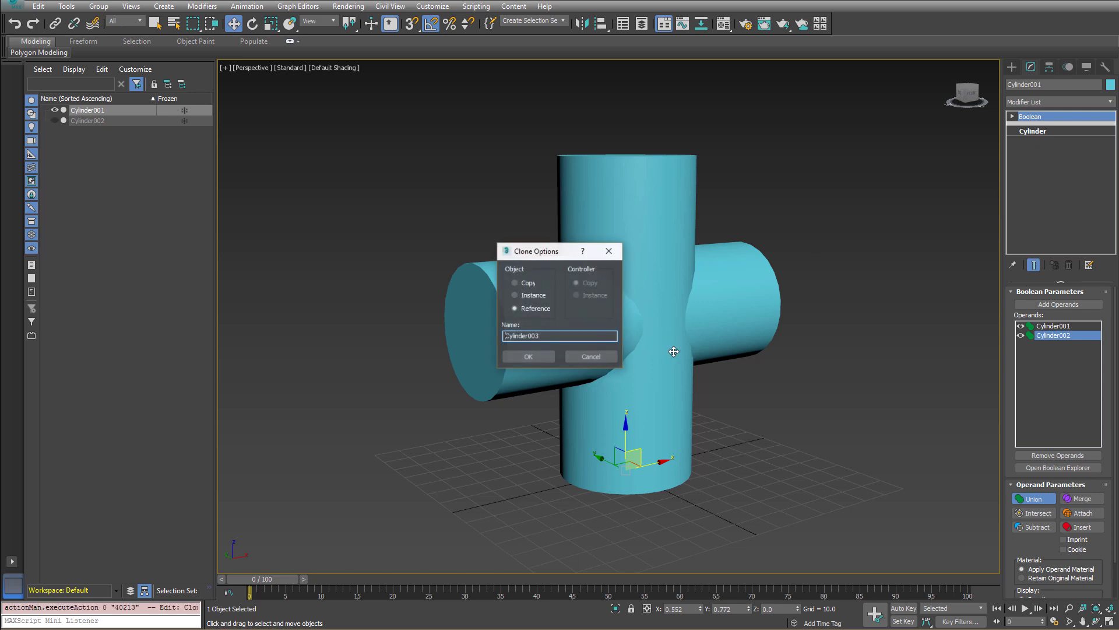
{"action": "left_click", "coordinate": [544, 357]}
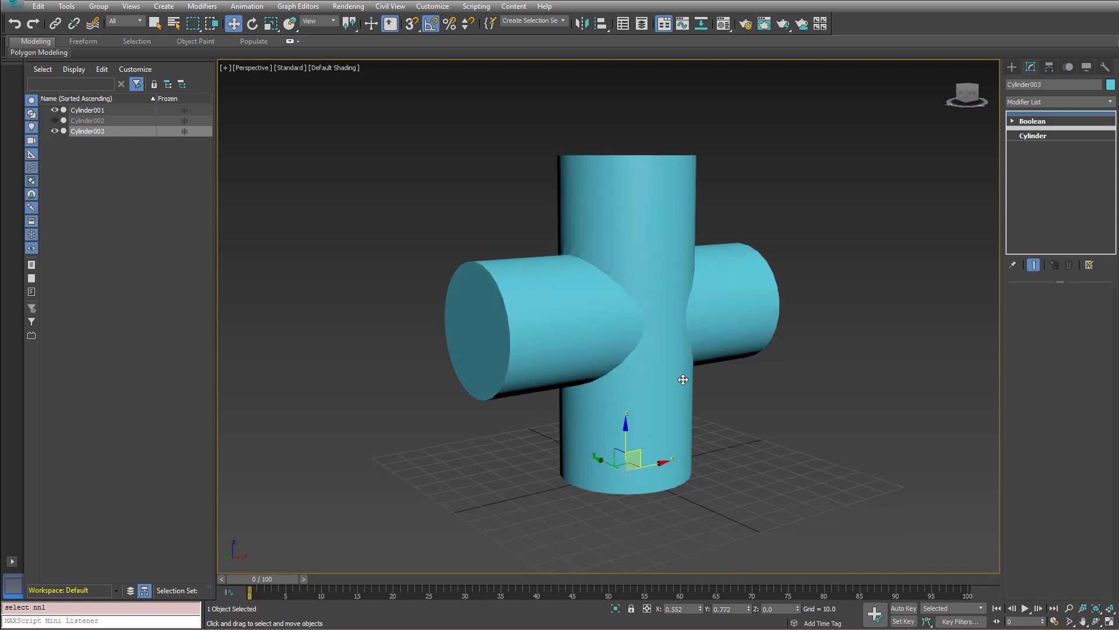
Add an Edit Spline modifier (xedit spl) to turn the copy into seam curves
{"action": "type", "text": "x"}
{"action": "type", "text": "ed"}
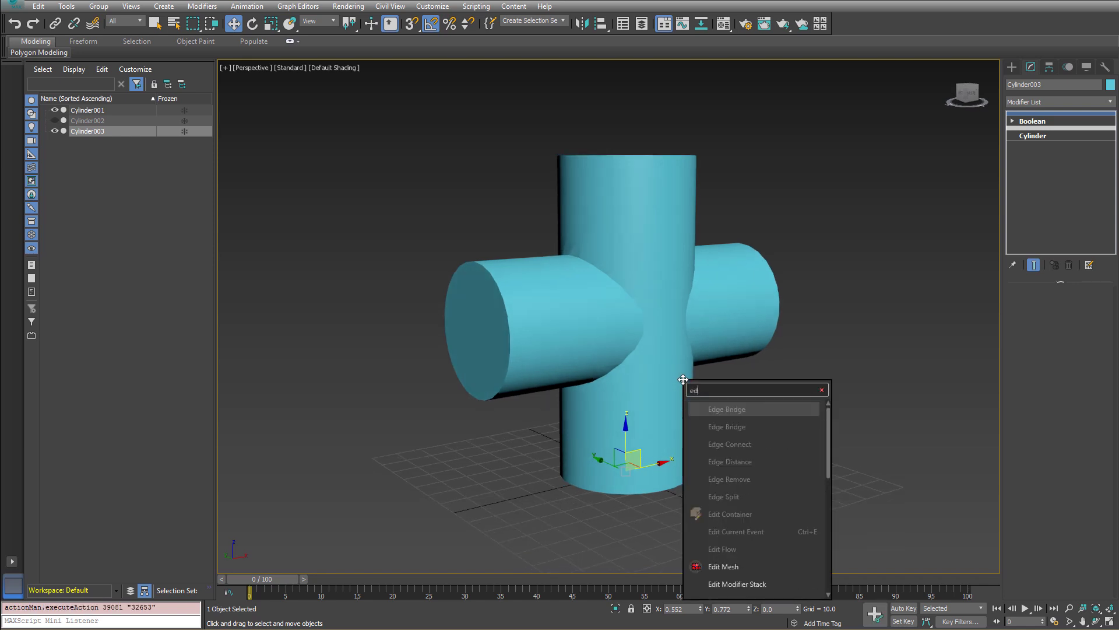
{"action": "type", "text": "it spl"}
{"action": "key", "text": "Return"}
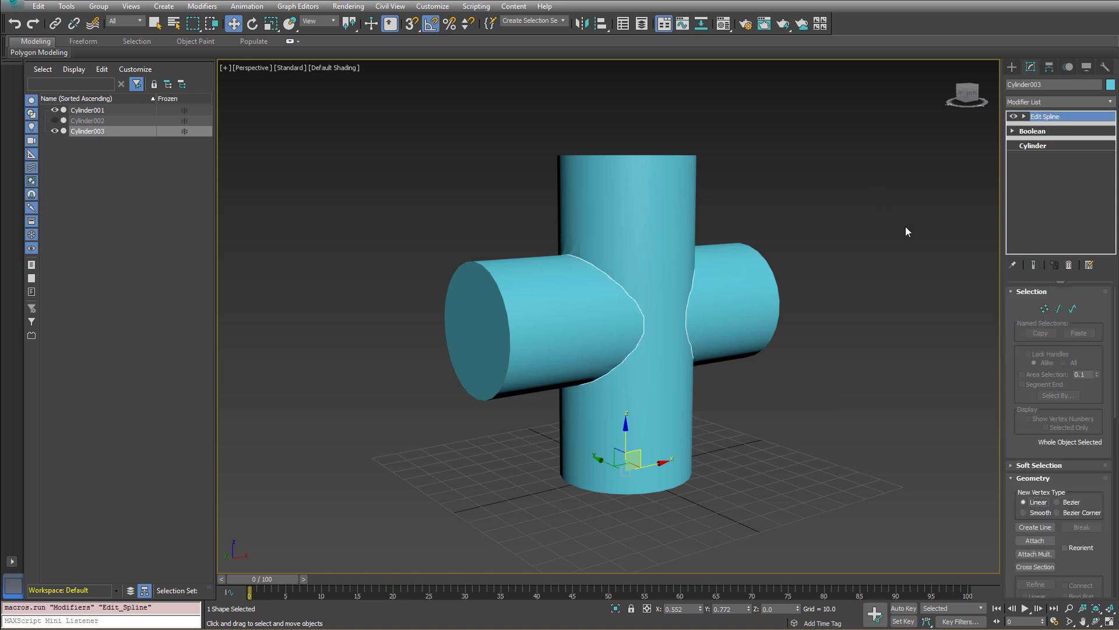
{"action": "middle_click_drag", "start_coordinate": [787, 340], "coordinate": [869, 282], "text": "alt"}
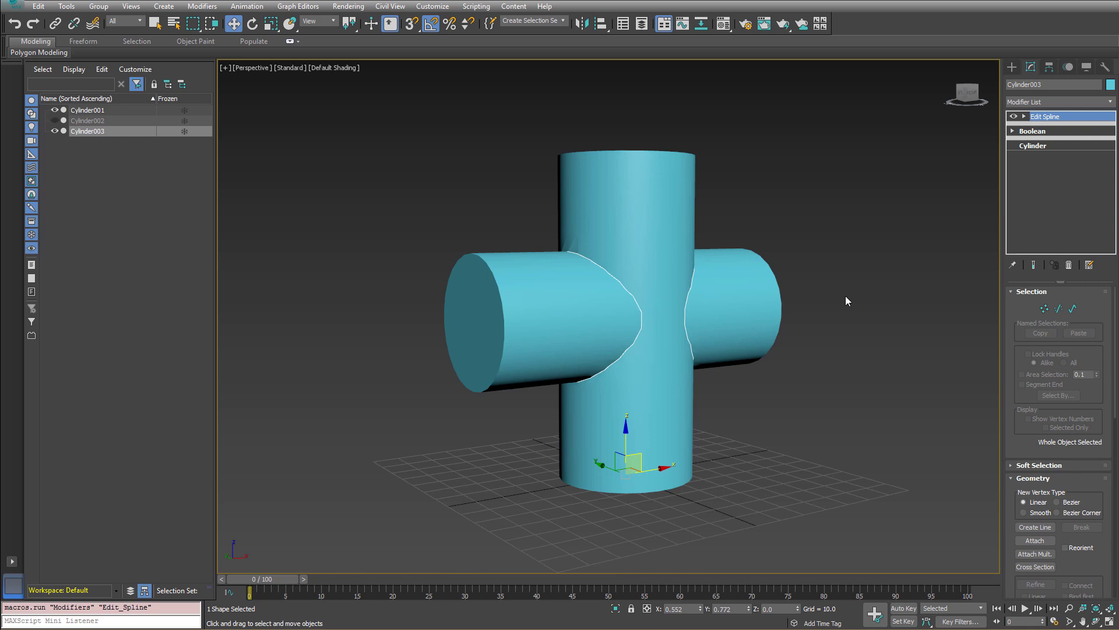
Add a Sweep modifier along the seam curves and set its radius to 1.83
{"action": "type", "text": "xsweep"}
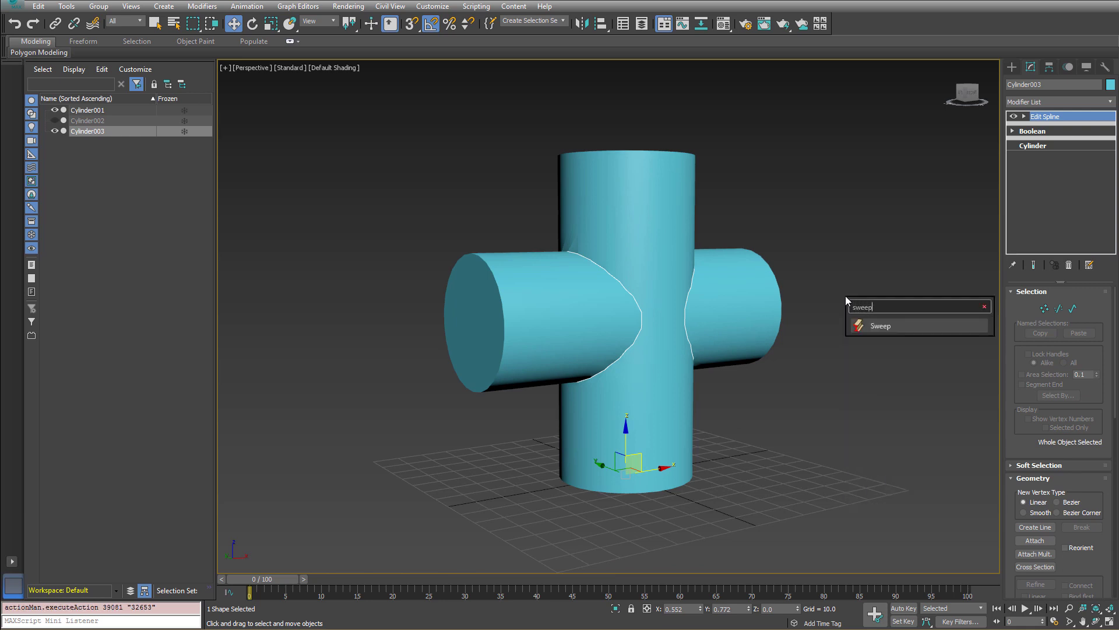
{"action": "key", "text": "Return"}
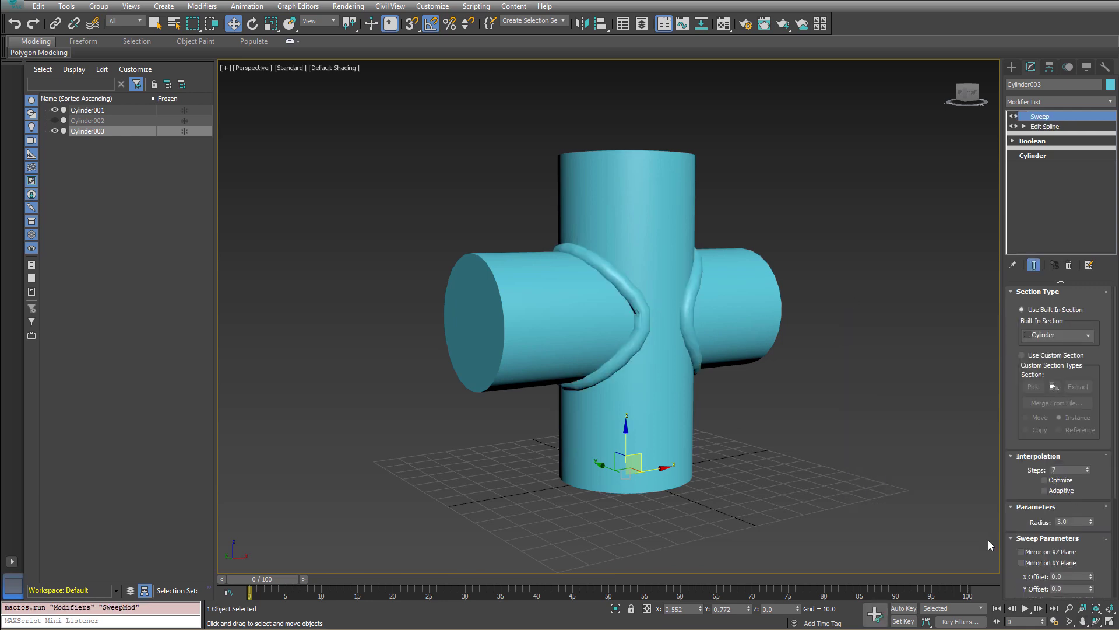
{"action": "scroll", "coordinate": [1009, 524], "scroll_direction": "down", "scroll_amount": 5}
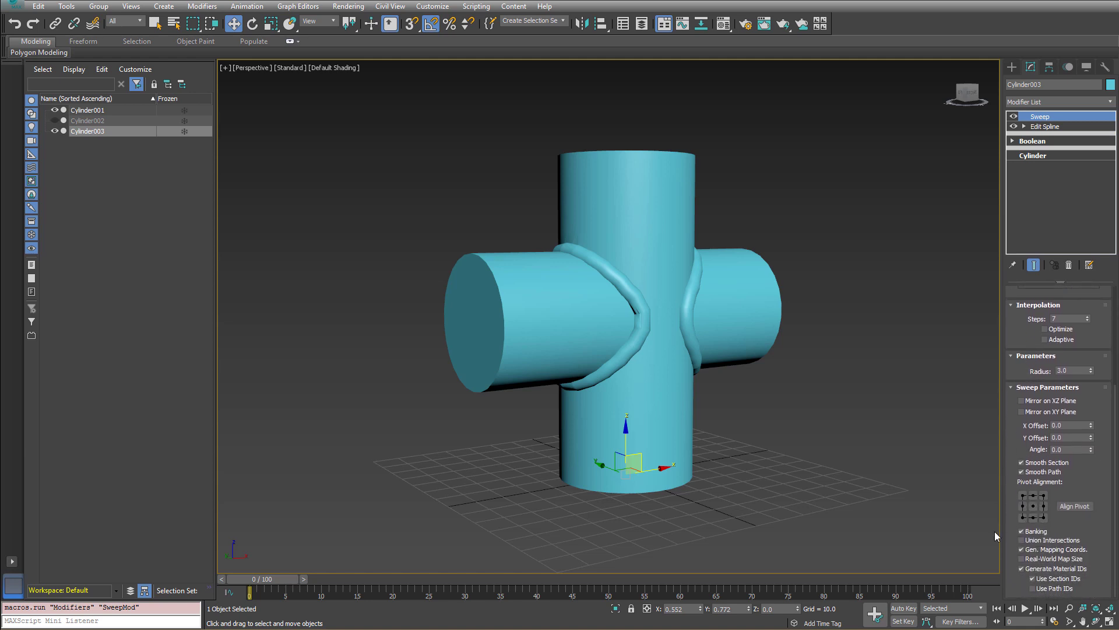
{"action": "left_click_drag", "start_coordinate": [1014, 413], "coordinate": [1014, 585]}
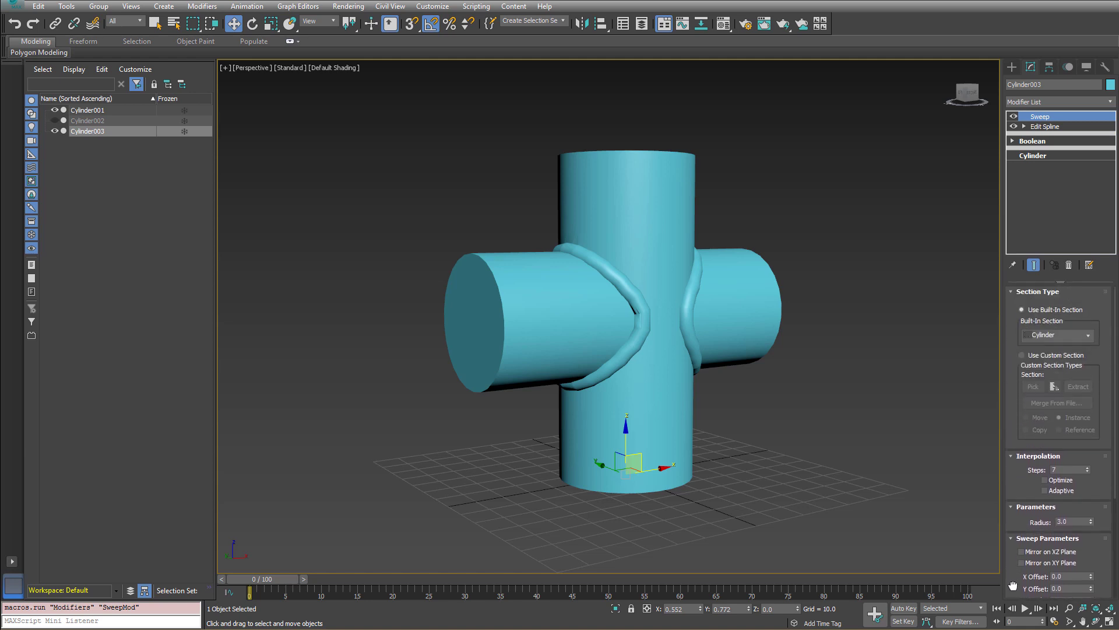
{"action": "left_click_drag", "start_coordinate": [1092, 522], "coordinate": [1091, 536]}
{"action": "middle_click_drag", "start_coordinate": [830, 519], "coordinate": [713, 479], "text": "alt"}
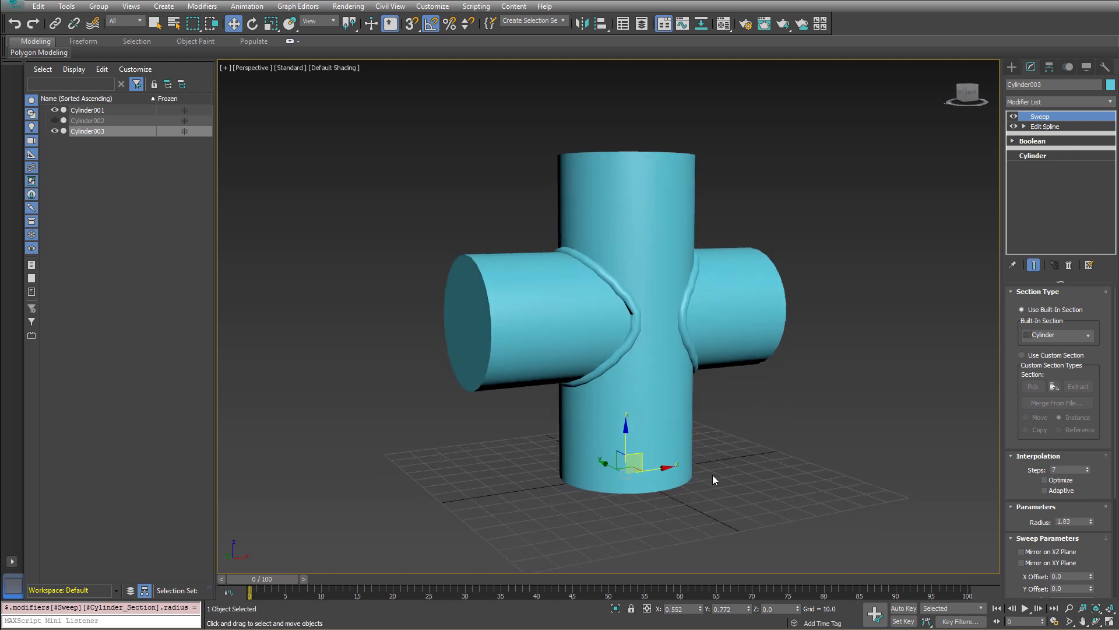
Add a Normalize Spline modifier on the seam spline beneath the Sweep
{"action": "type", "text": "x"}
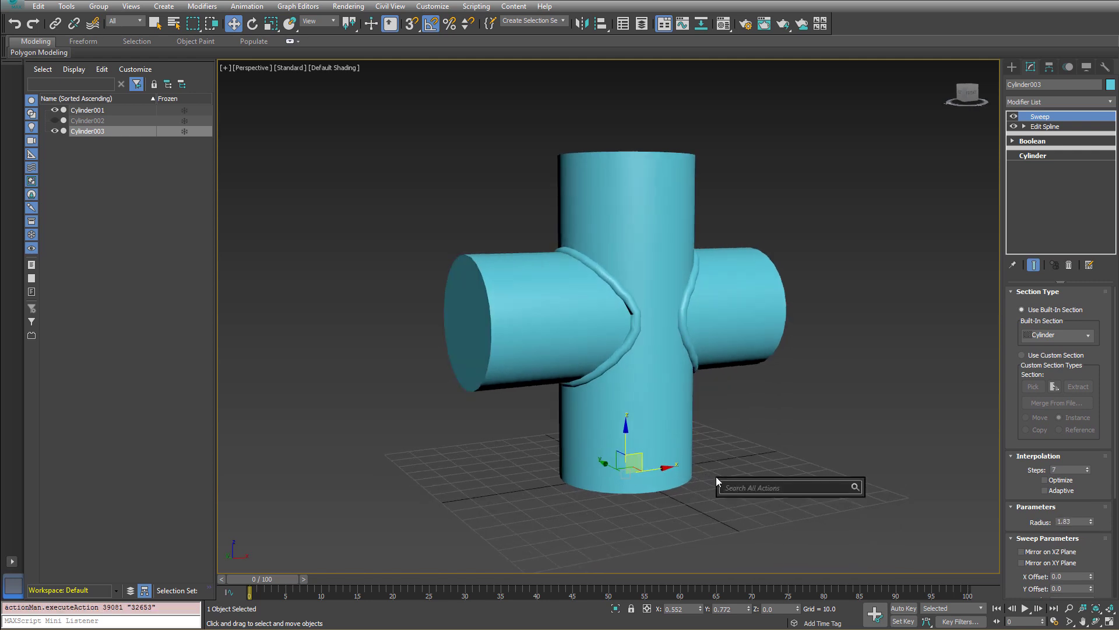
{"action": "type", "text": "normali"}
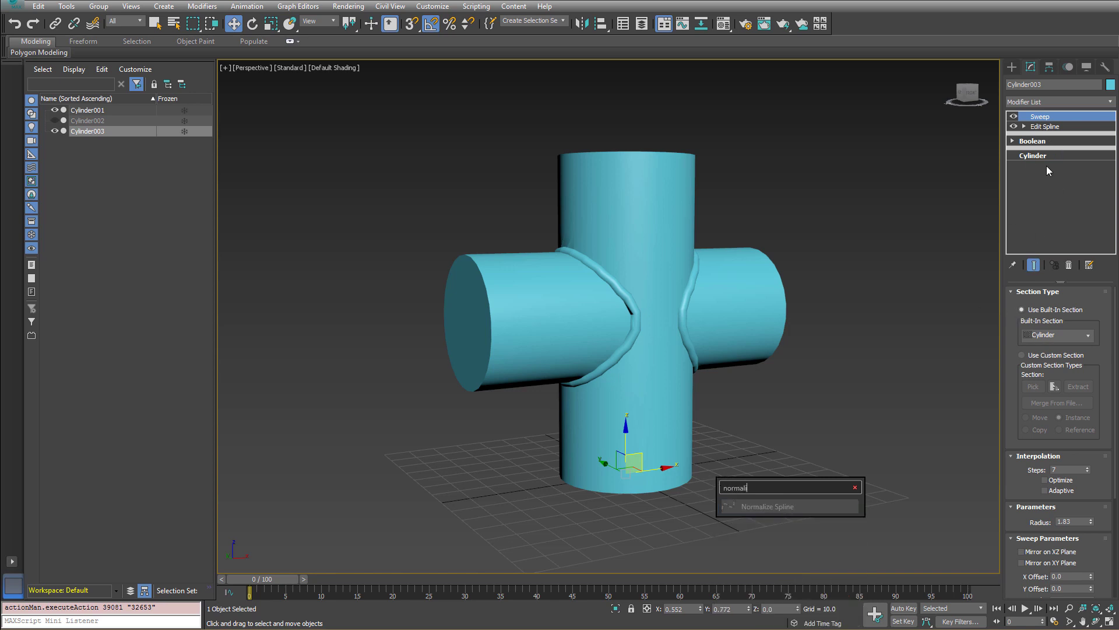
{"action": "left_click", "coordinate": [1056, 126]}
{"action": "left_click", "coordinate": [1049, 126]}
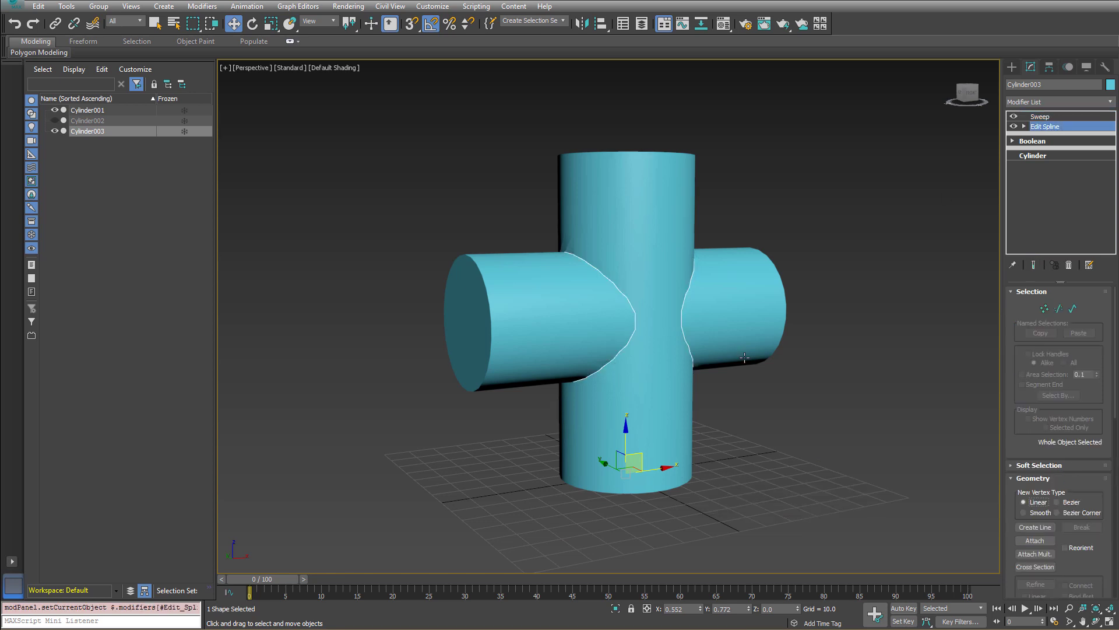
{"action": "type", "text": "x"}
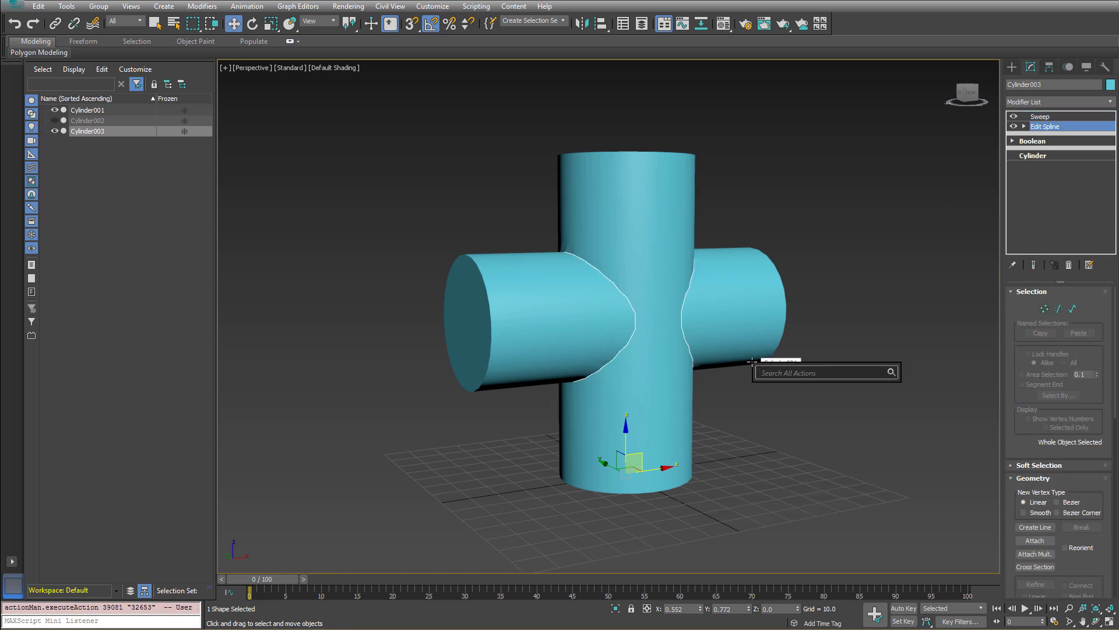
{"action": "type", "text": "normalize"}
{"action": "key", "text": "Escape"}
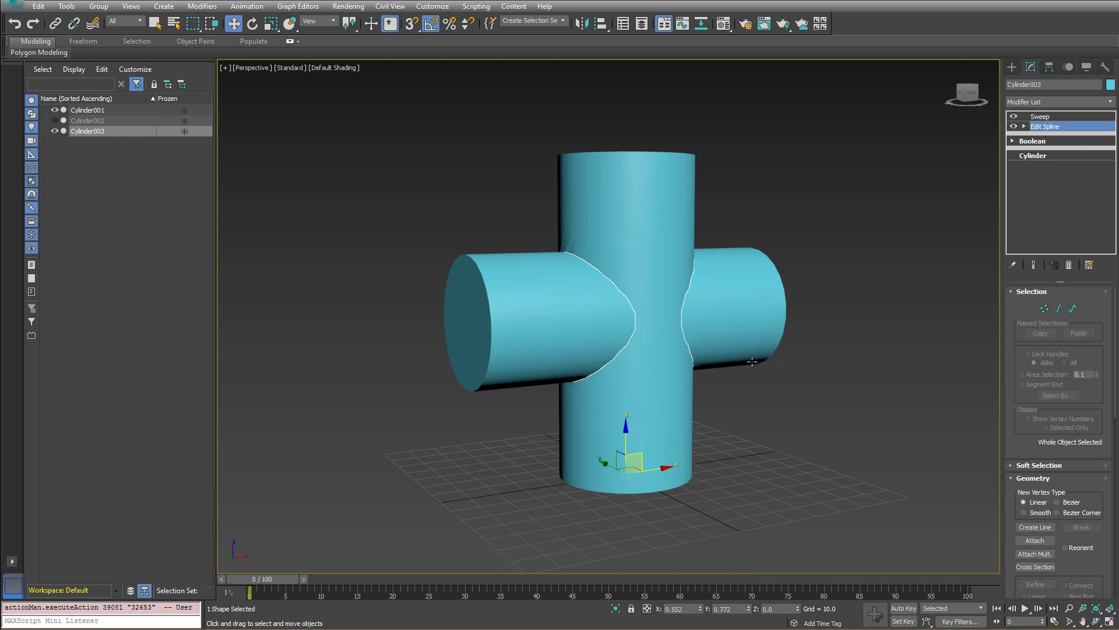
{"action": "left_click", "coordinate": [1044, 117]}
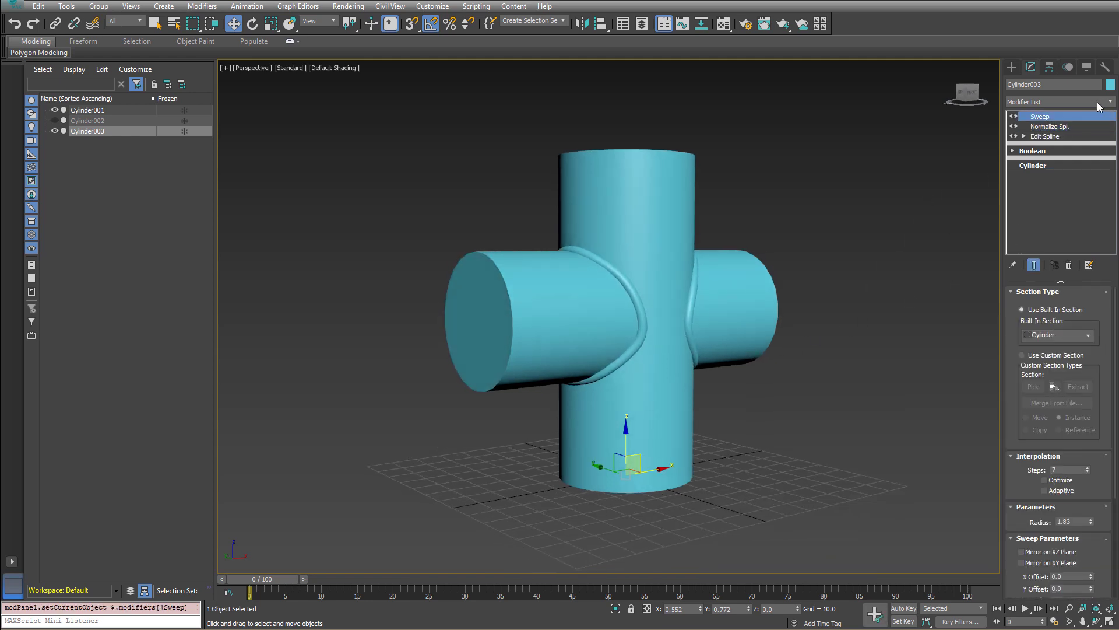
Add TurboSmooth on top of the weld tube with Iterations set to 2
{"action": "middle_click_drag", "start_coordinate": [723, 400], "coordinate": [721, 399]}
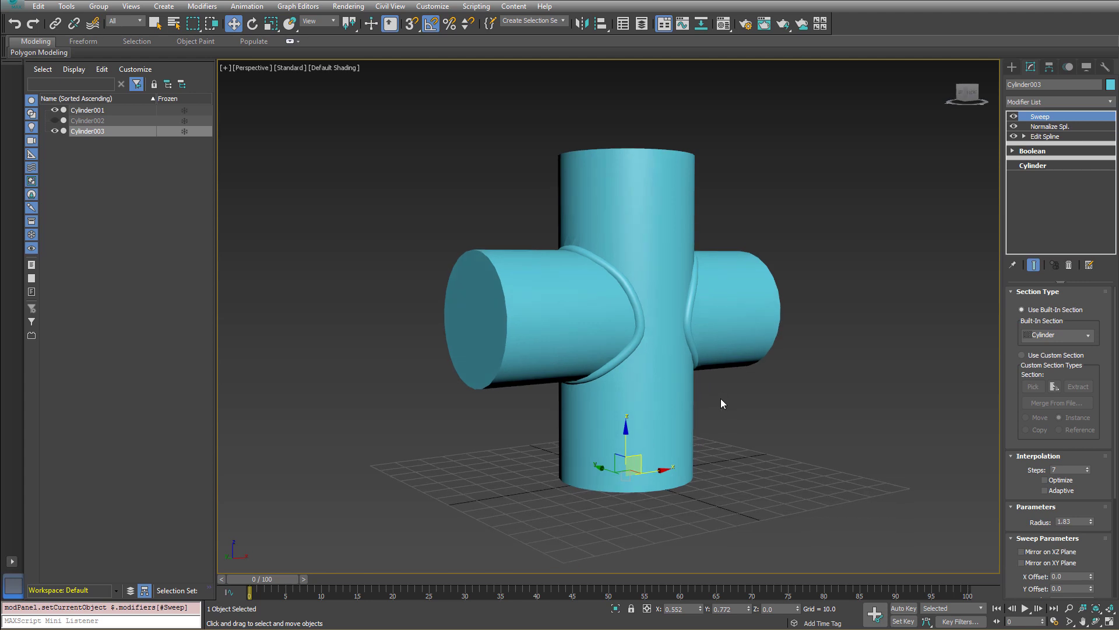
{"action": "type", "text": "xturbo"}
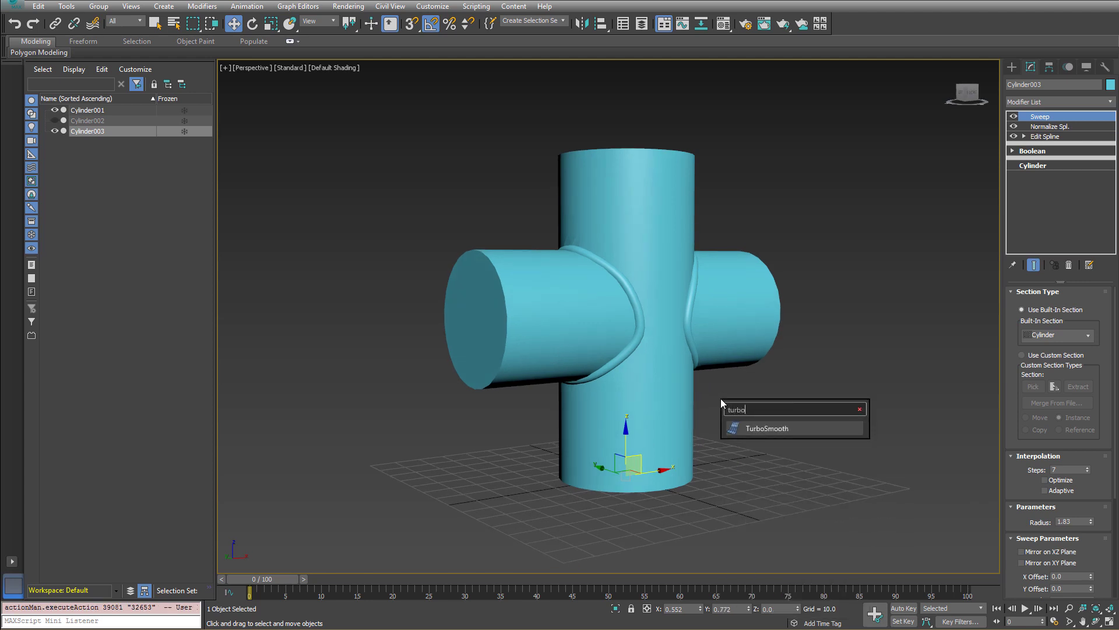
{"action": "key", "text": "Return"}
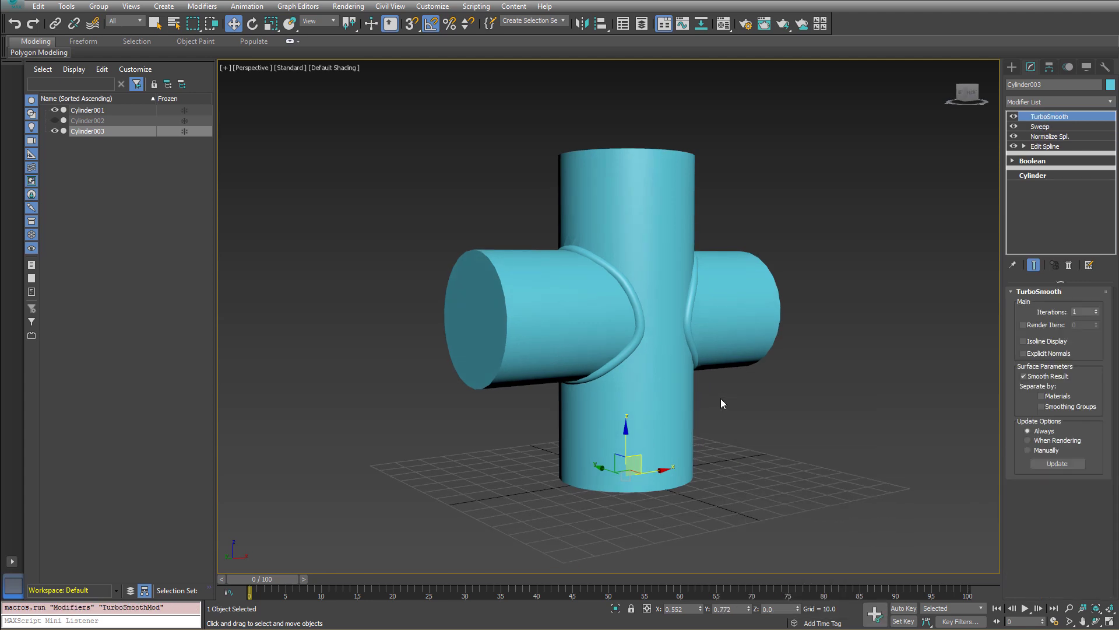
{"action": "left_click", "coordinate": [1096, 310]}
{"action": "middle_click_drag", "start_coordinate": [807, 397], "coordinate": [808, 397]}
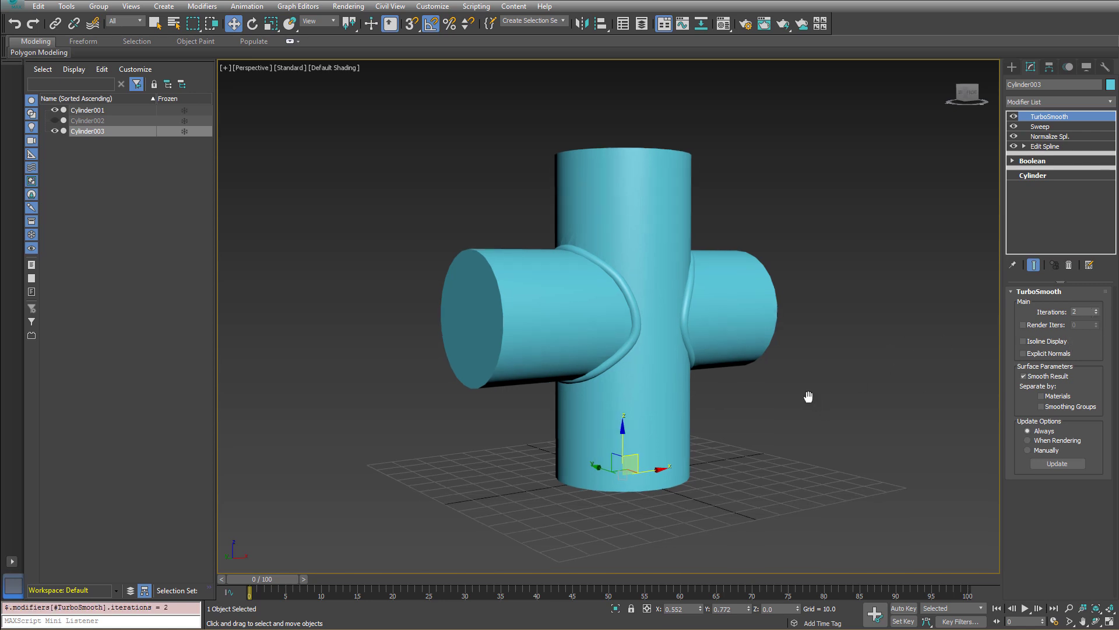
{"action": "type", "text": "xdisplace m"}
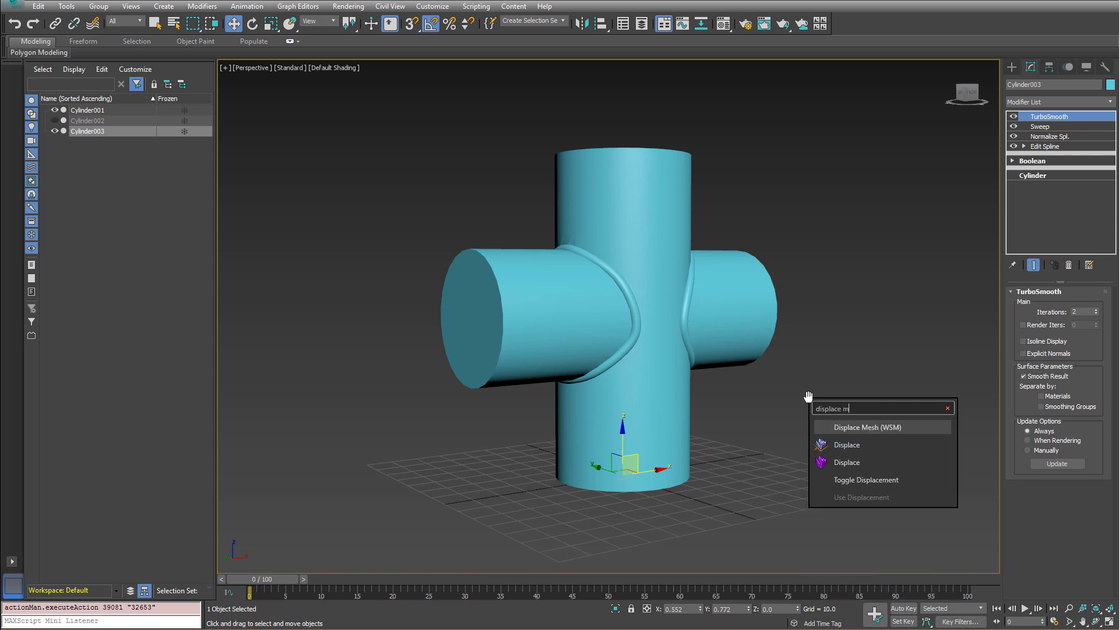
Add a Displace modifier to Cylinder003 with Use Existing Mapping on, then start choosing its map
{"action": "key", "text": "BackSpace"}
{"action": "key", "text": "Return"}
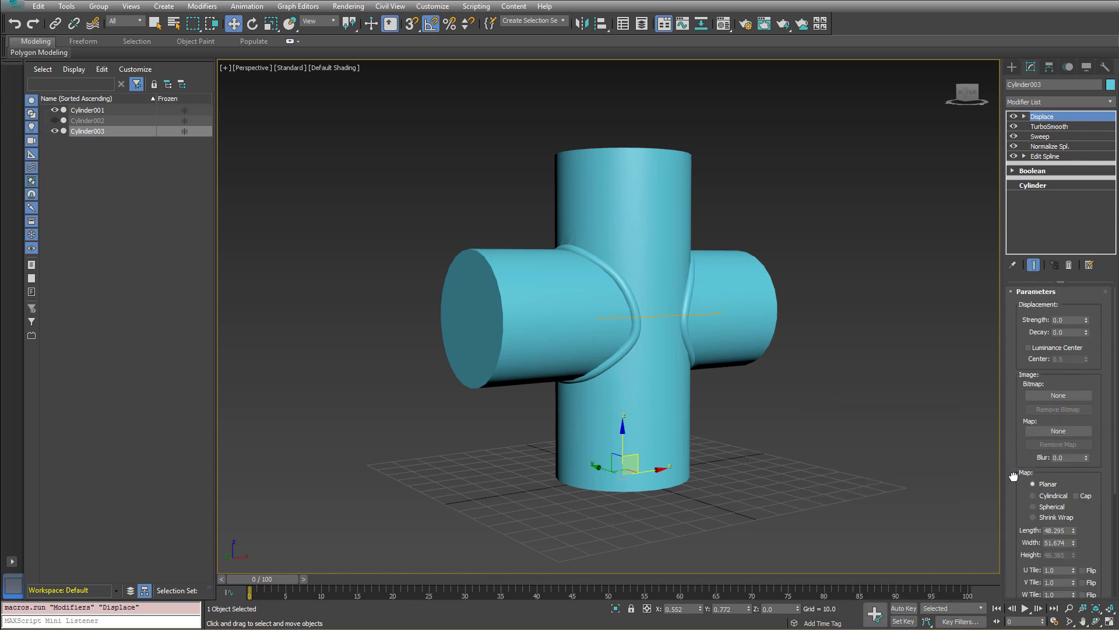
{"action": "left_click_drag", "start_coordinate": [1011, 481], "coordinate": [1010, 374]}
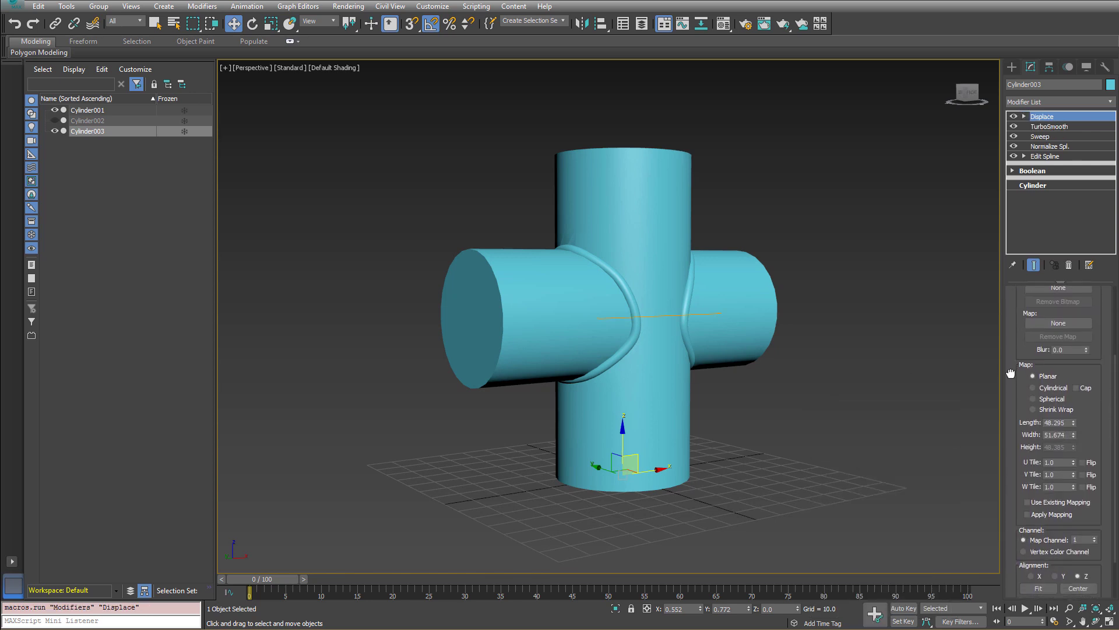
{"action": "left_click", "coordinate": [1028, 502]}
{"action": "scroll", "coordinate": [1017, 386], "scroll_direction": "up", "scroll_amount": 3}
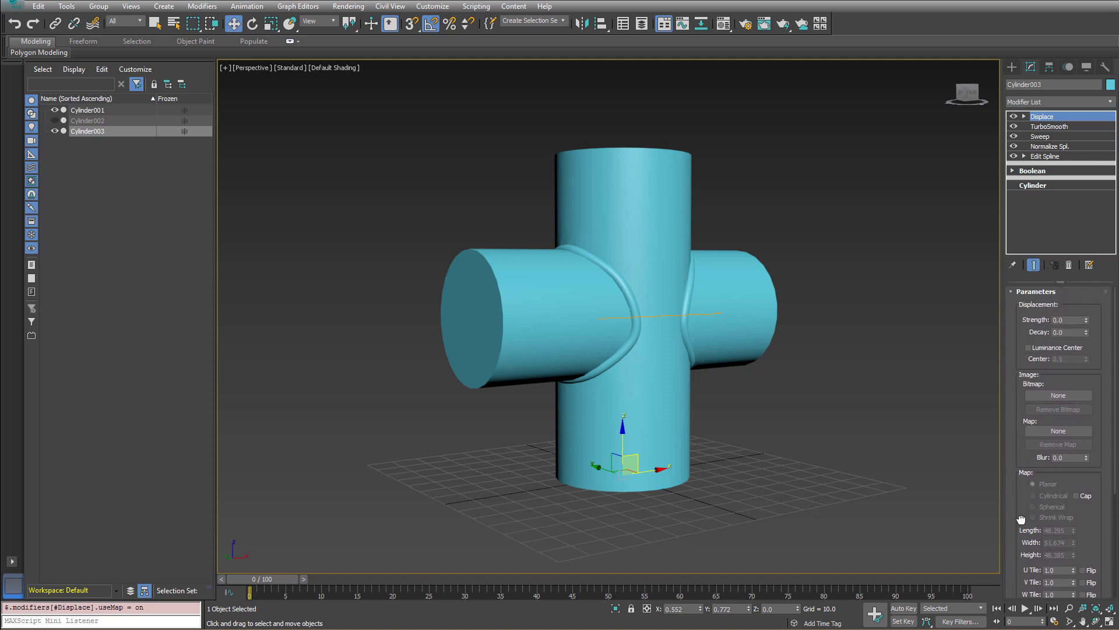
{"action": "left_click", "coordinate": [1047, 430]}
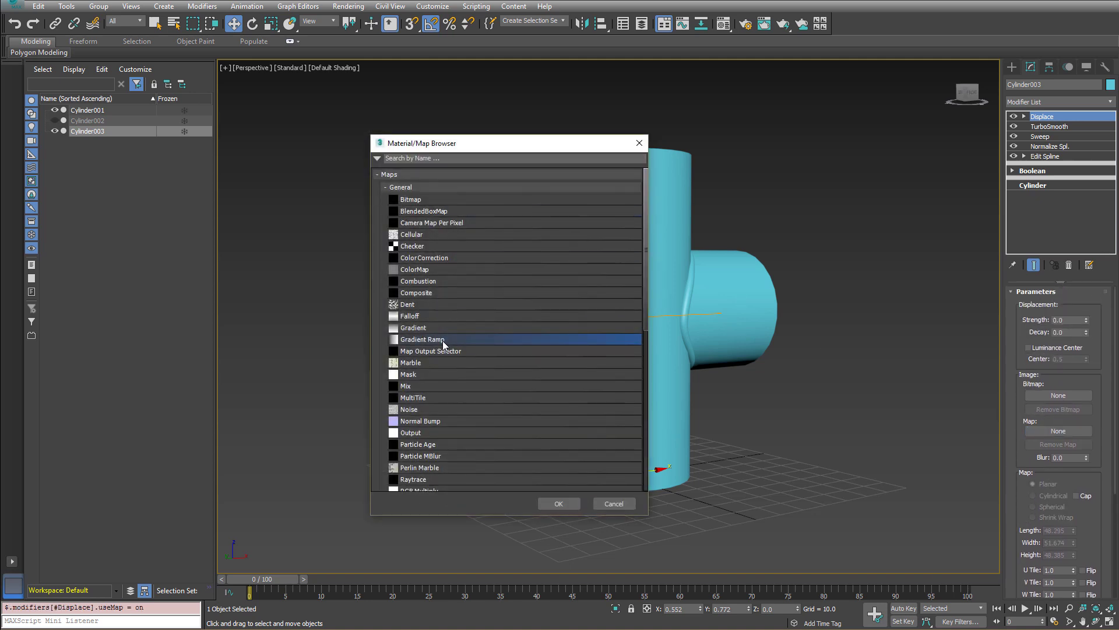
Assign a Gradient Ramp as the Displace map and instance it into a Material Editor slot
{"action": "double_click", "coordinate": [445, 341]}
{"action": "left_click", "coordinate": [722, 25]}
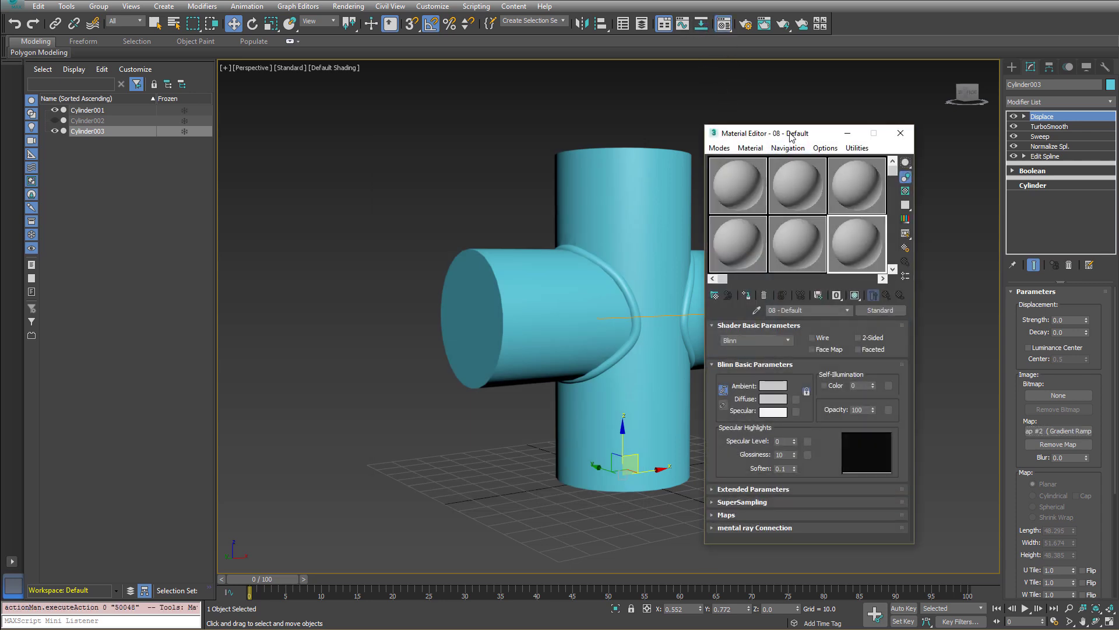
{"action": "left_click_drag", "start_coordinate": [795, 138], "coordinate": [817, 154]}
{"action": "left_click_drag", "start_coordinate": [1053, 432], "coordinate": [872, 264]}
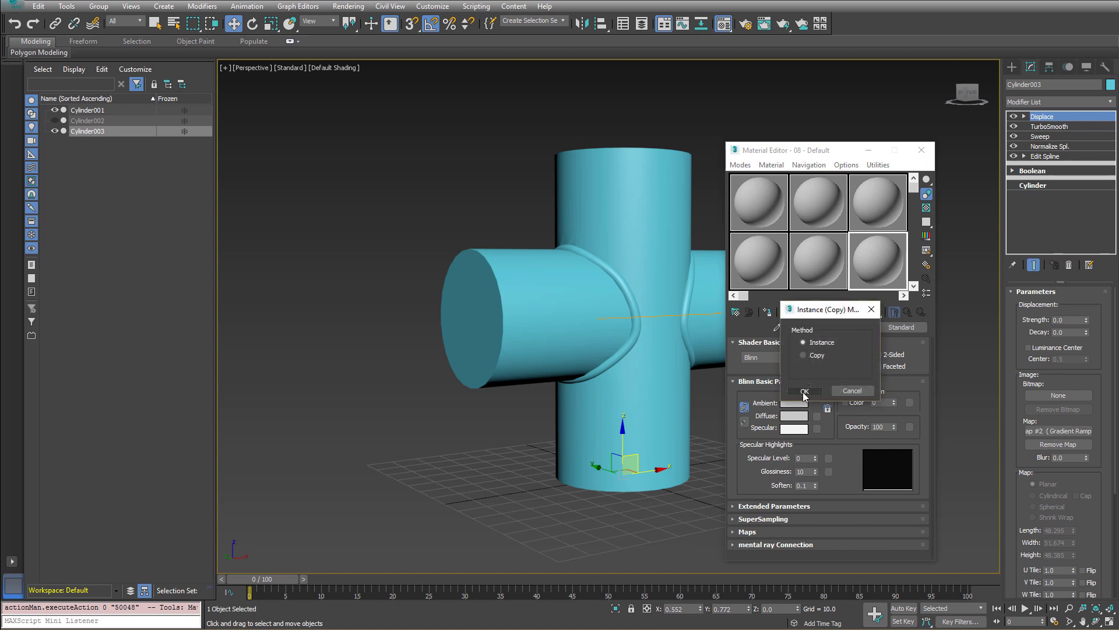
{"action": "left_click", "coordinate": [804, 390]}
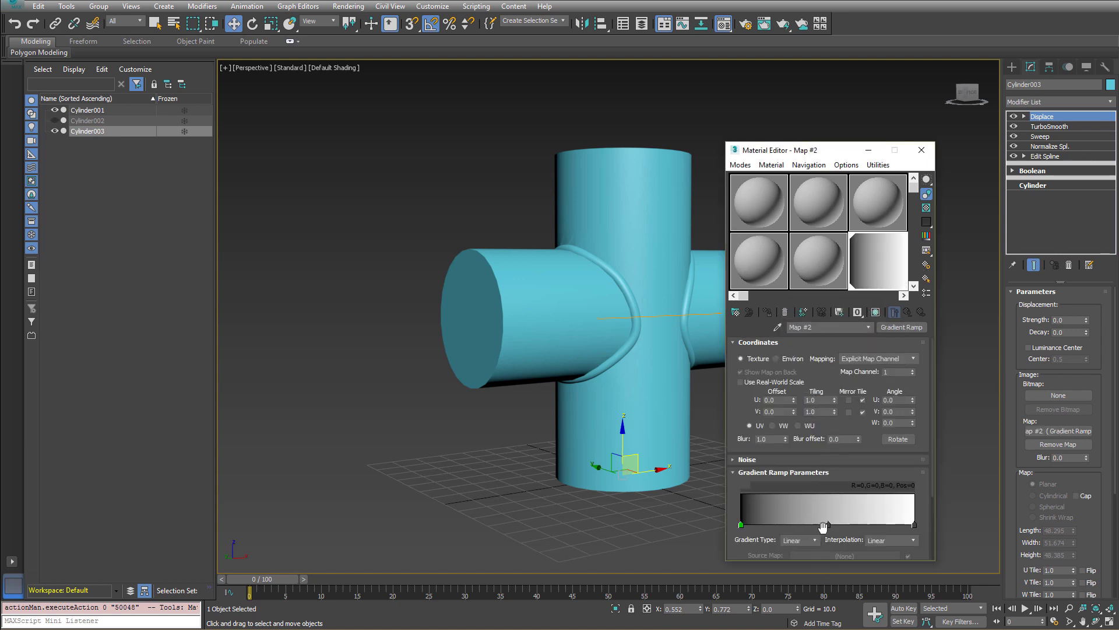
Set the ramp's middle flag Value to 255 and its right flag Value to 0
{"action": "double_click", "coordinate": [828, 524]}
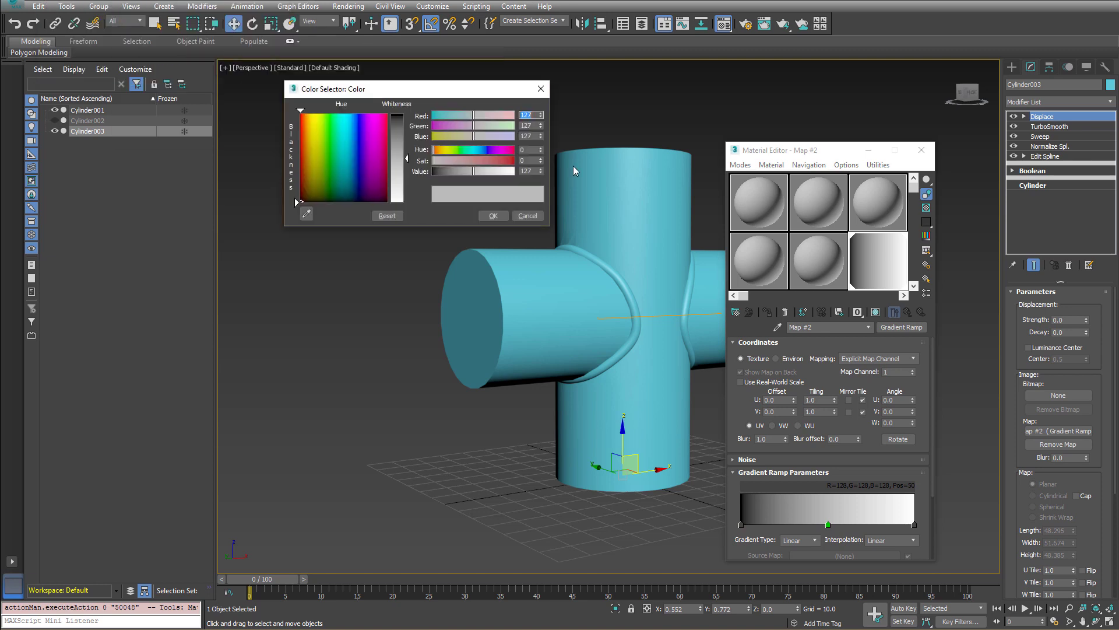
{"action": "left_click_drag", "start_coordinate": [656, 288], "coordinate": [691, 289]}
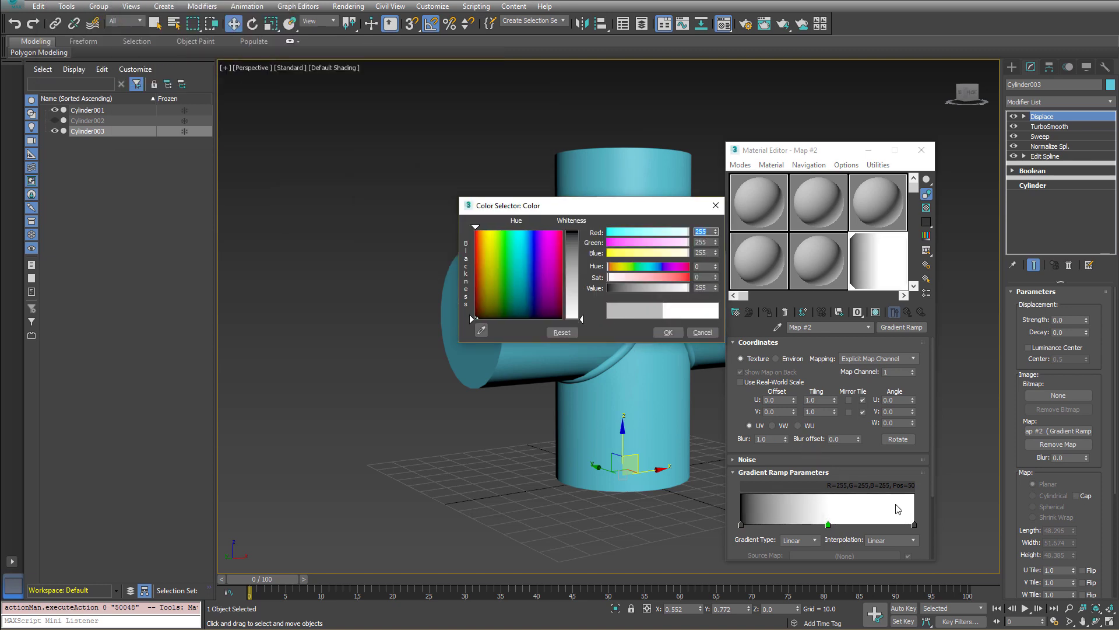
{"action": "left_click", "coordinate": [914, 524]}
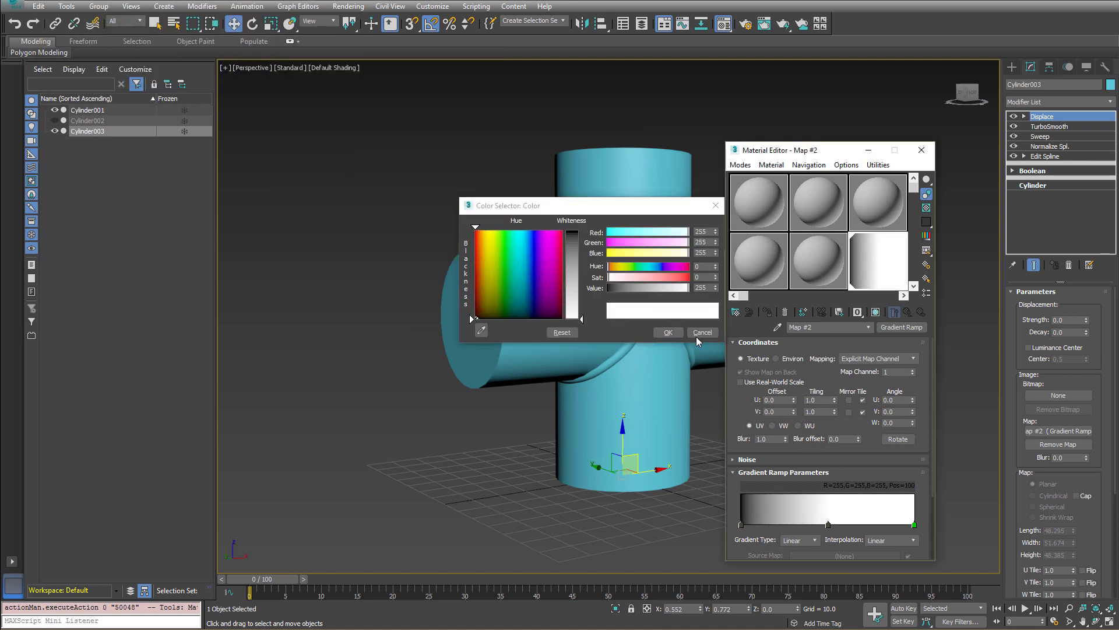
{"action": "left_click_drag", "start_coordinate": [641, 288], "coordinate": [600, 288]}
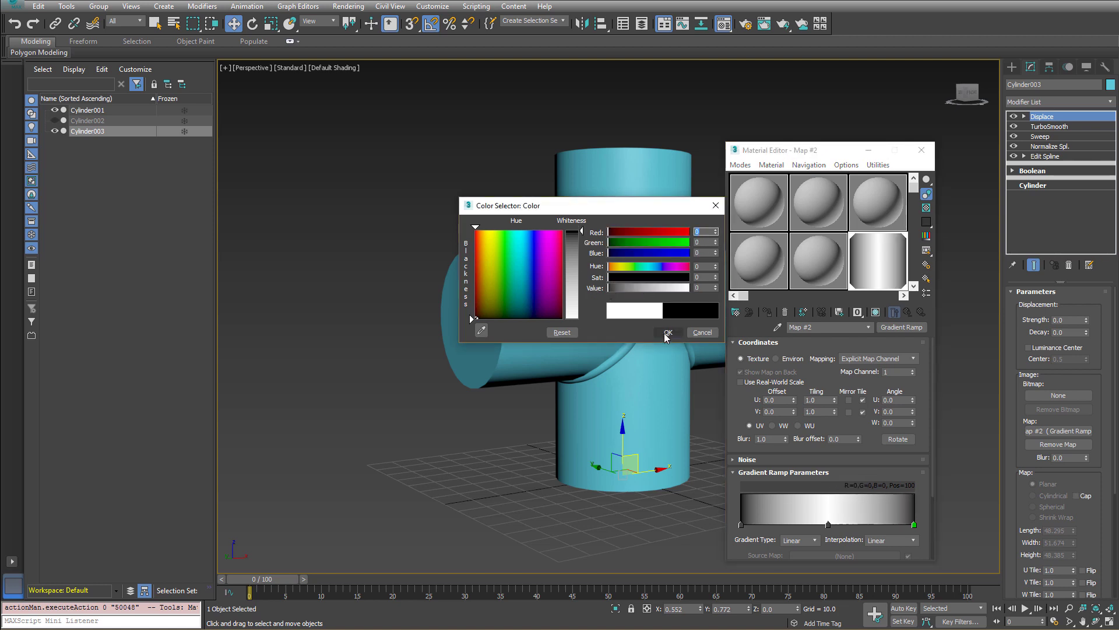
{"action": "left_click", "coordinate": [668, 332]}
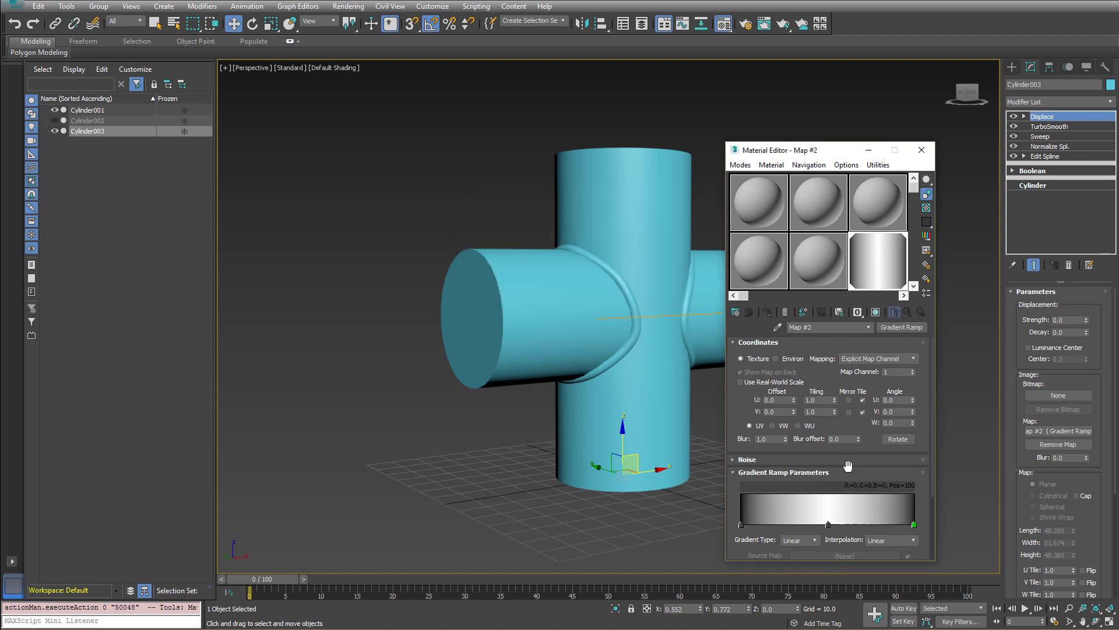
Set the Gradient Ramp interpolation to Ease In Out
{"action": "scroll", "coordinate": [869, 455], "scroll_direction": "down", "scroll_amount": 2}
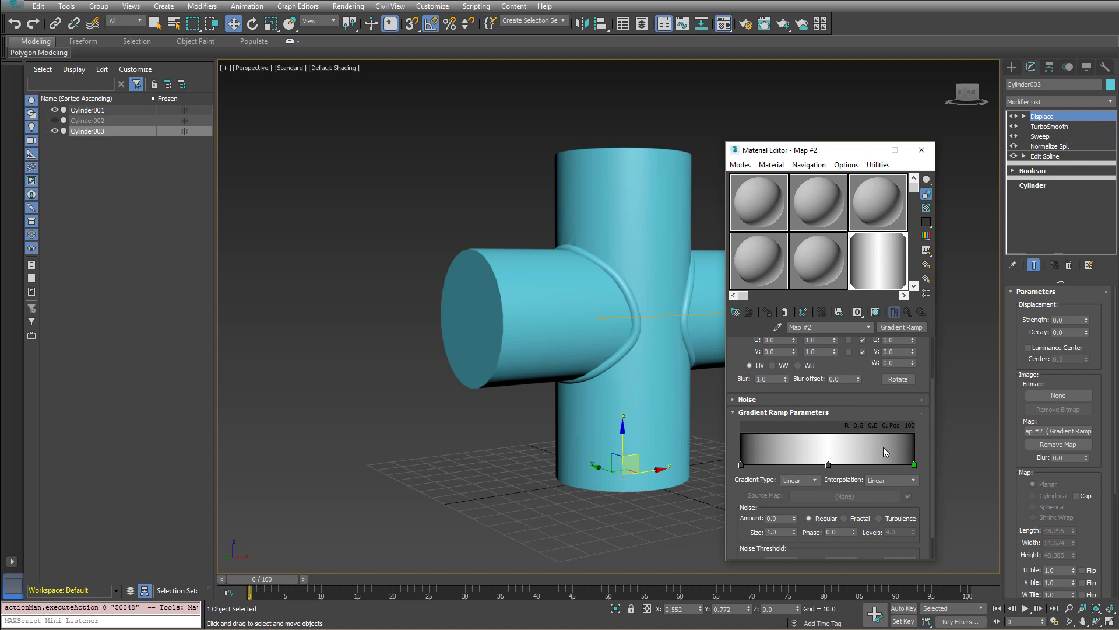
{"action": "left_click", "coordinate": [888, 481]}
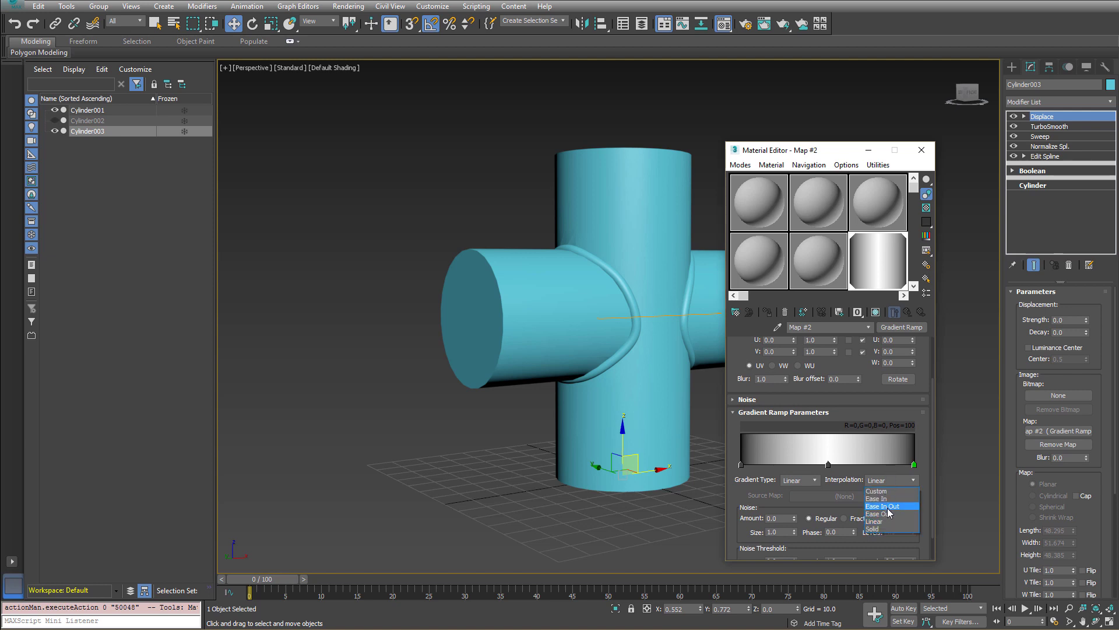
{"action": "left_click", "coordinate": [888, 507]}
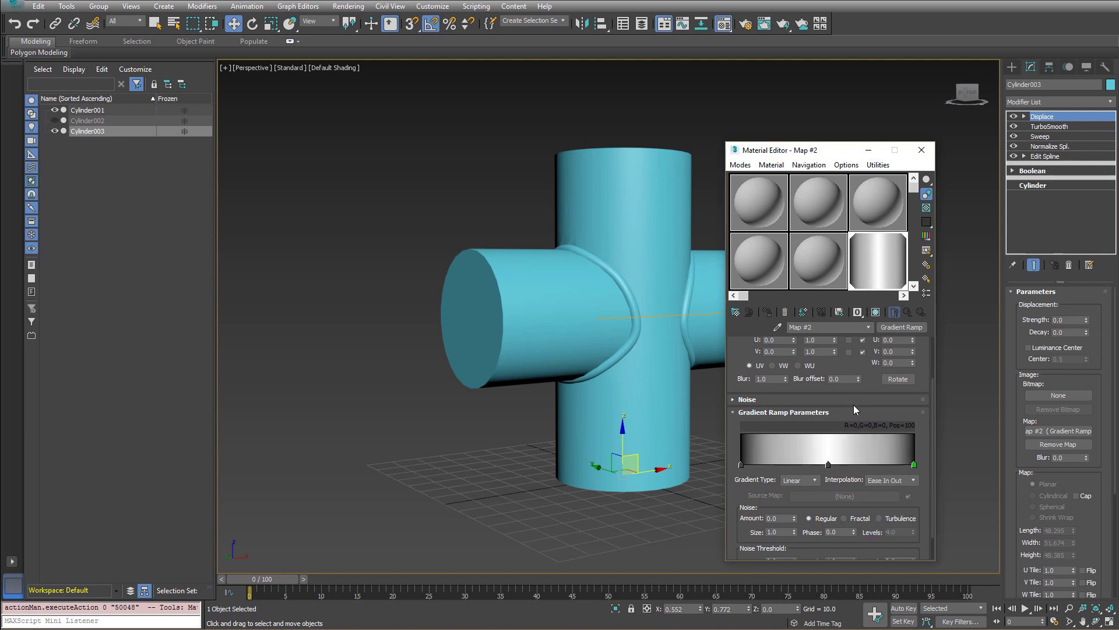
{"action": "scroll", "coordinate": [852, 402], "scroll_direction": "up", "scroll_amount": 1}
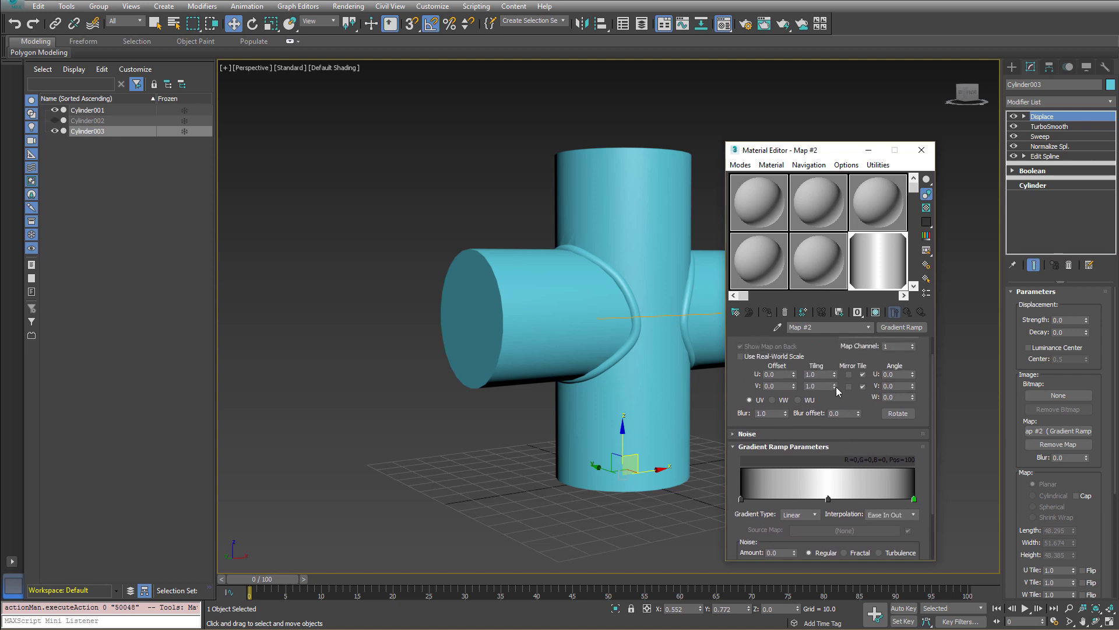
Set U Tiling to 36.2, W Angle to 90°, and Displace Strength to 1.29
{"action": "left_click_drag", "start_coordinate": [834, 374], "coordinate": [838, 324]}
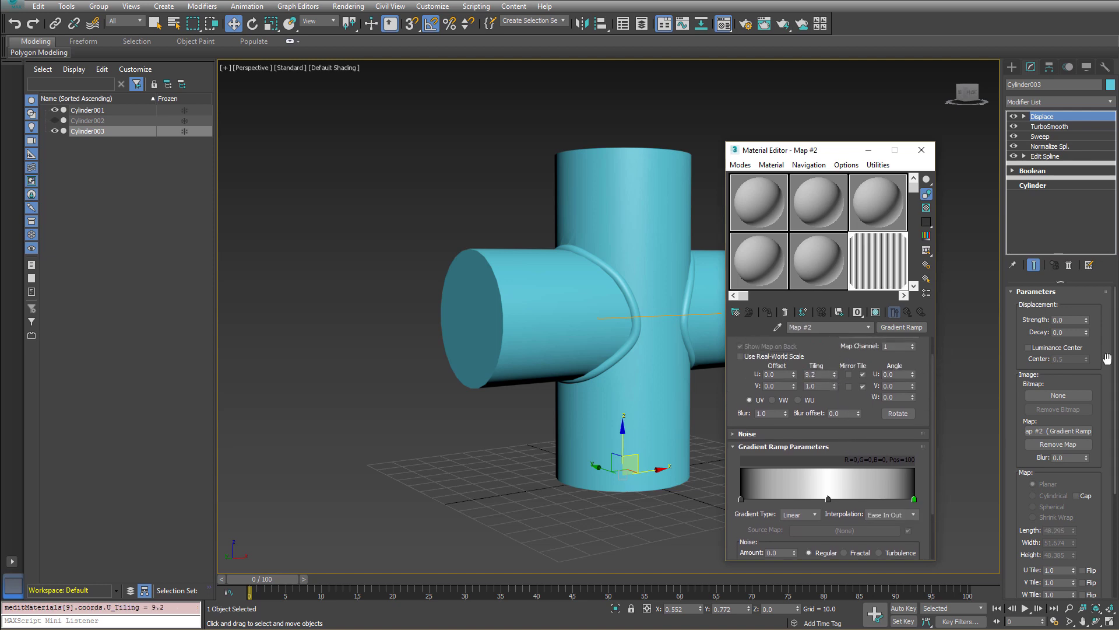
{"action": "left_click_drag", "start_coordinate": [1086, 322], "coordinate": [1085, 298]}
{"action": "left_click_drag", "start_coordinate": [834, 372], "coordinate": [836, 353]}
{"action": "double_click", "coordinate": [901, 398]}
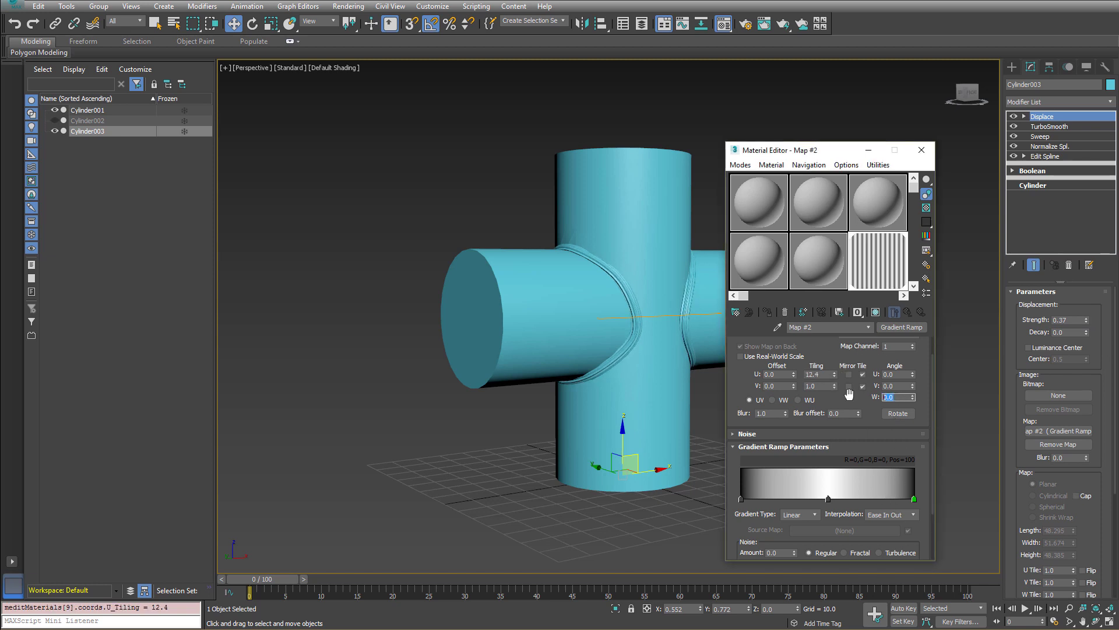
{"action": "key", "text": "Return"}
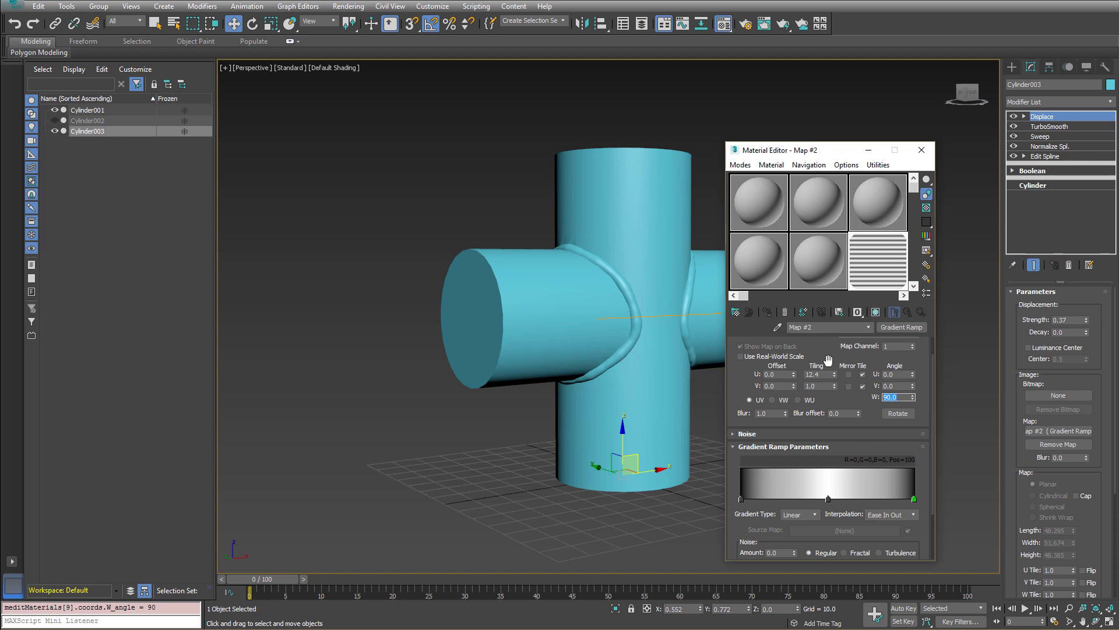
{"action": "left_click_drag", "start_coordinate": [835, 375], "coordinate": [835, 236]}
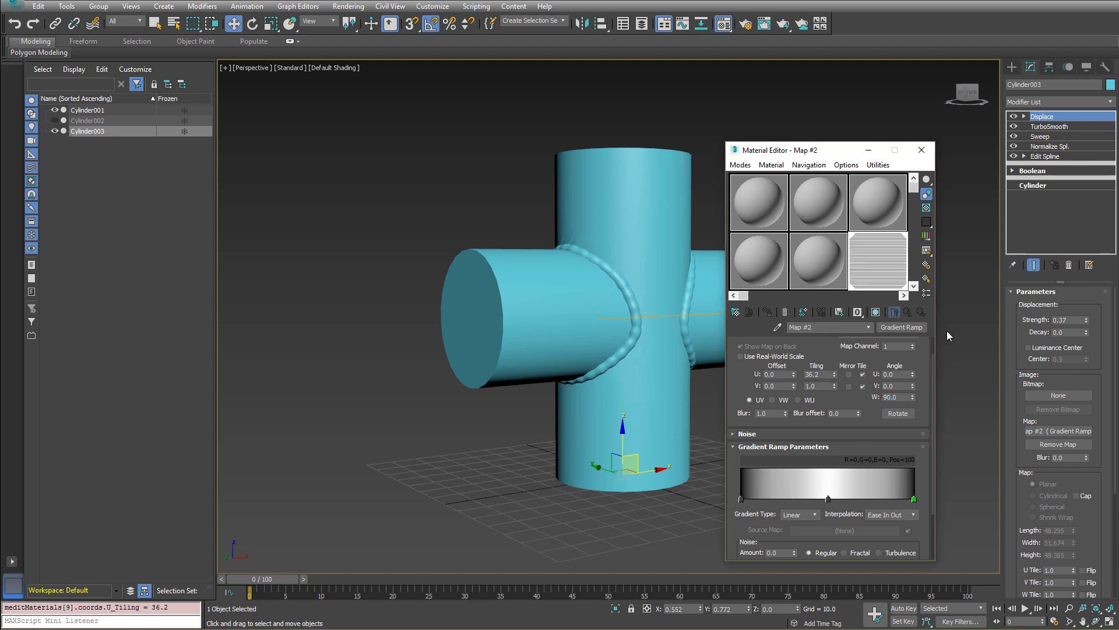
{"action": "left_click_drag", "start_coordinate": [1086, 322], "coordinate": [1087, 265]}
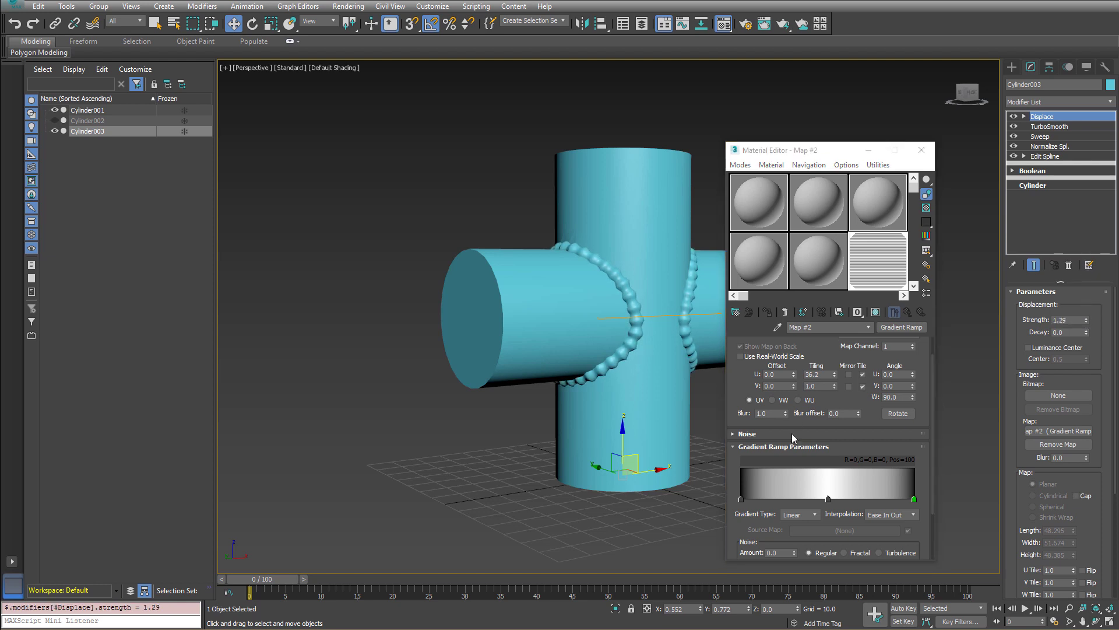
{"action": "left_click_drag", "start_coordinate": [793, 423], "coordinate": [808, 355]}
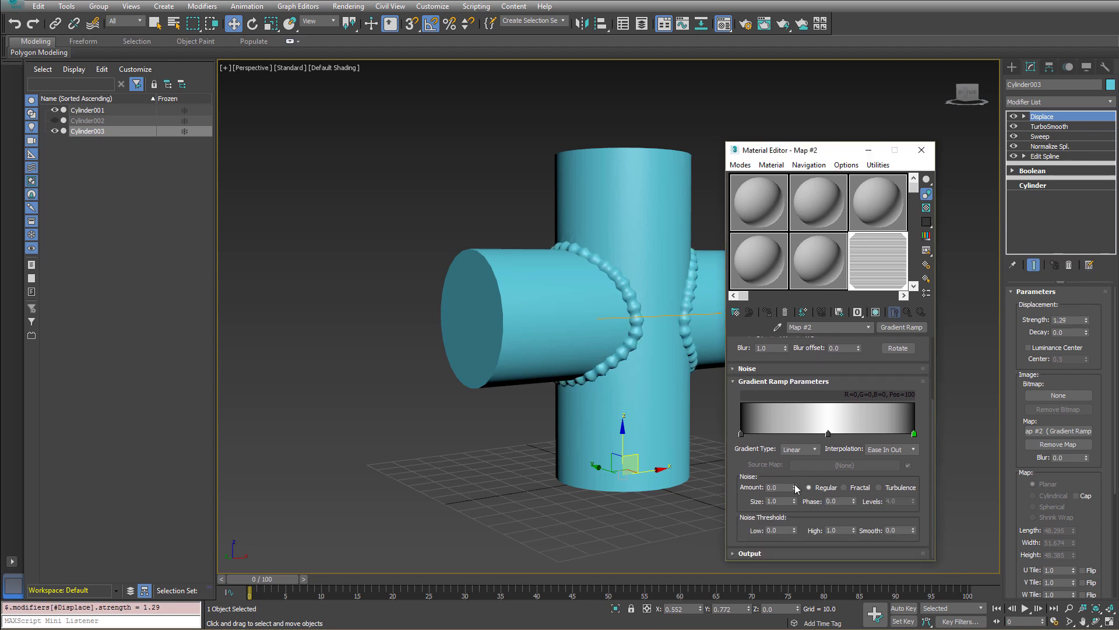
Give the ramp 0.23 noise, set Sweep radius to 0.915 and Displace strength to 0.658
{"action": "left_click_drag", "start_coordinate": [794, 484], "coordinate": [808, 376]}
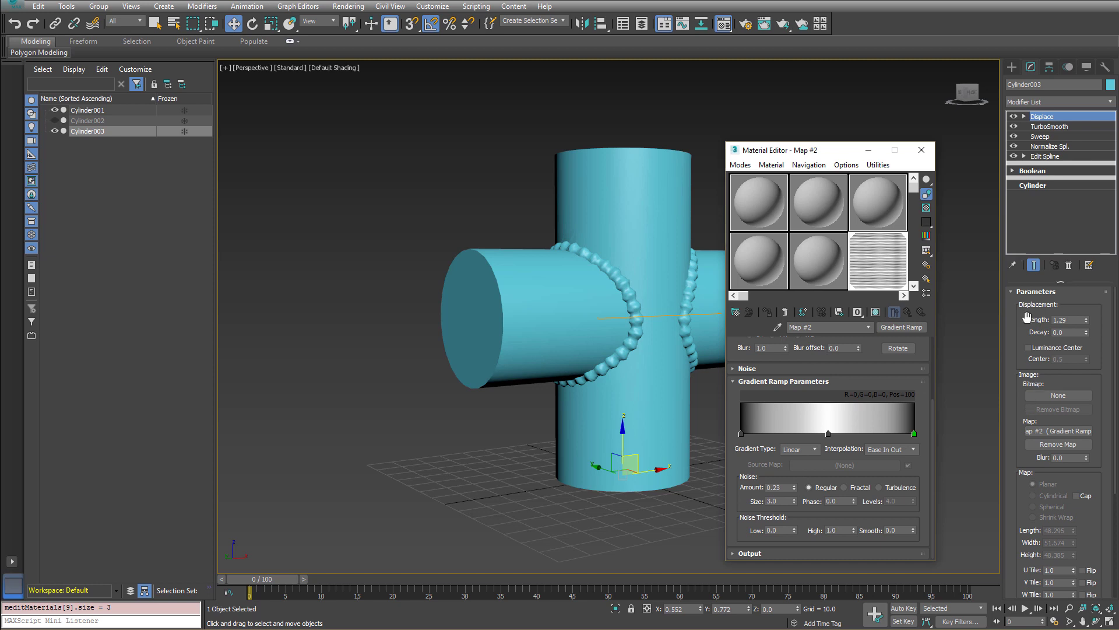
{"action": "left_click", "coordinate": [1052, 138]}
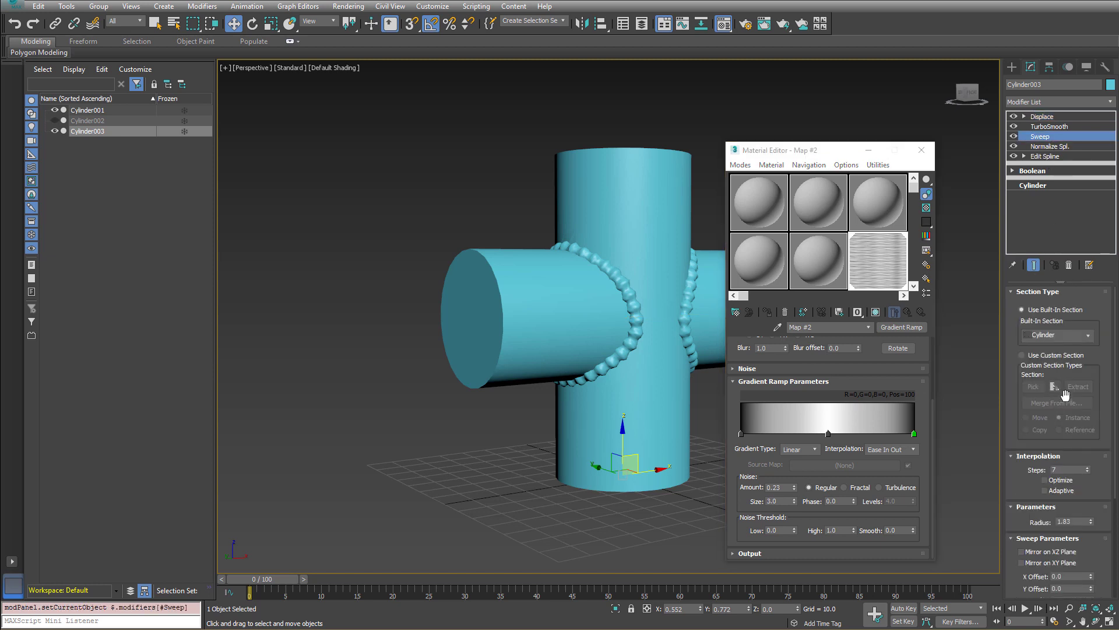
{"action": "left_click_drag", "start_coordinate": [1092, 525], "coordinate": [1088, 550]}
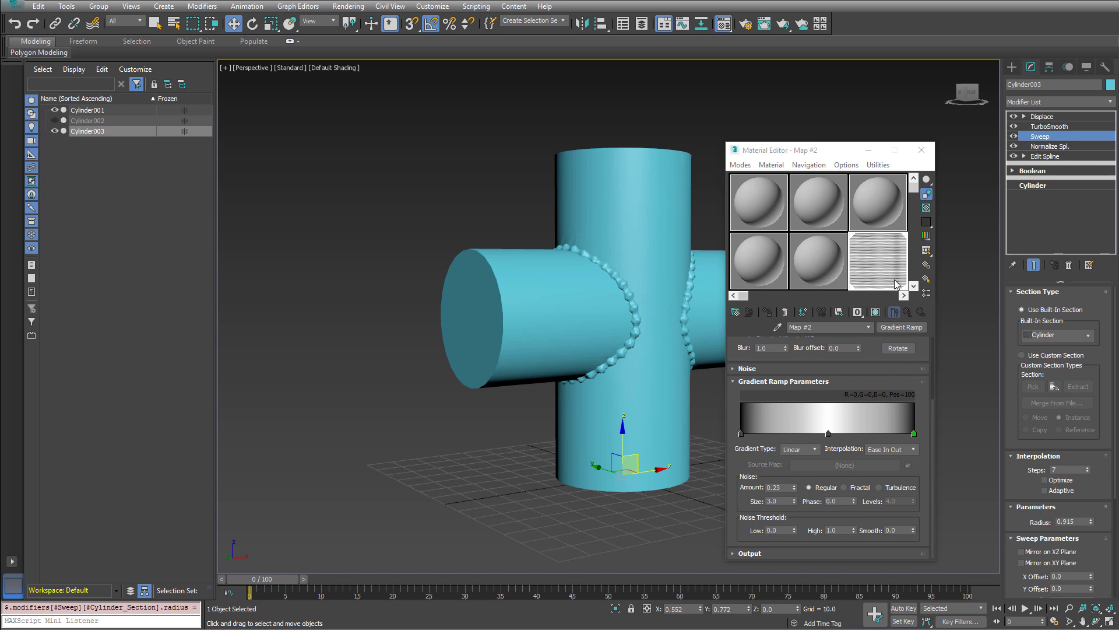
{"action": "left_click", "coordinate": [1041, 118]}
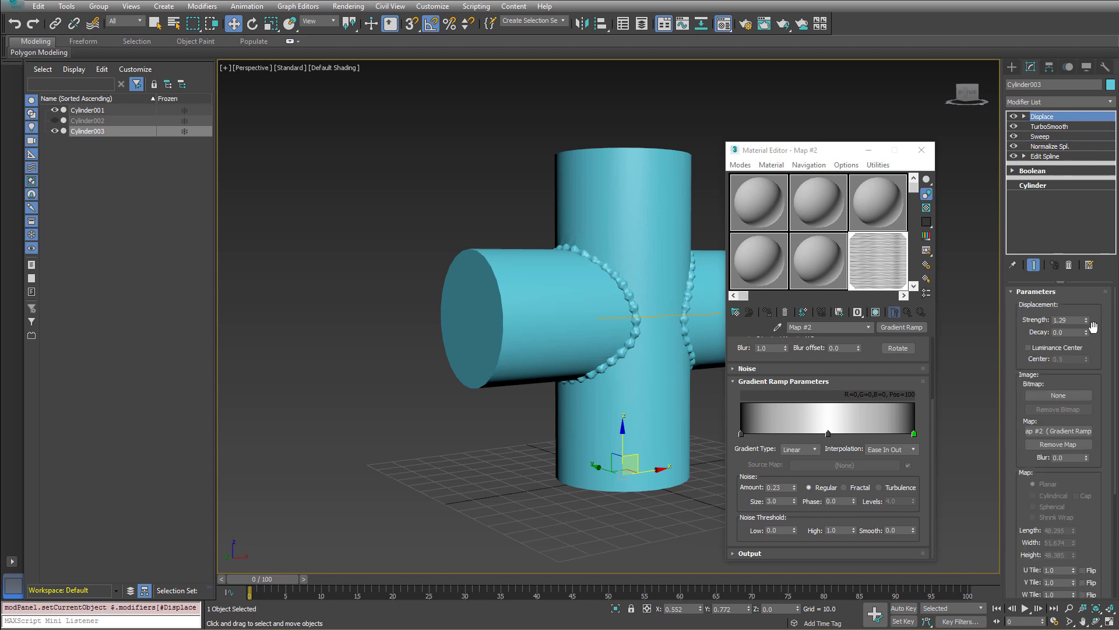
{"action": "left_click_drag", "start_coordinate": [1086, 320], "coordinate": [1087, 348]}
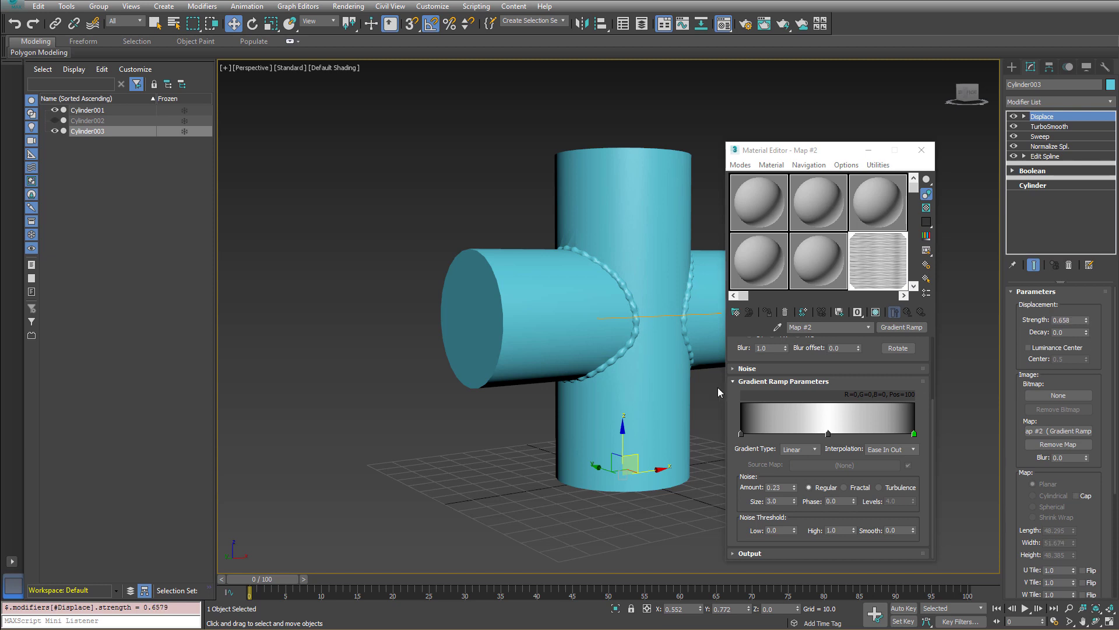
Rotate Cylinder001's Cylinder002 operand up 30° and slightly about Z, checking the updated seam
{"action": "left_click", "coordinate": [922, 150]}
{"action": "mouse_move", "coordinate": [726, 399]}
{"action": "middle_mouse_down", "text": "alt"}
{"action": "mouse_move", "coordinate": [709, 407]}
{"action": "mouse_move", "coordinate": [733, 413]}
{"action": "middle_mouse_up", "text": "alt"}
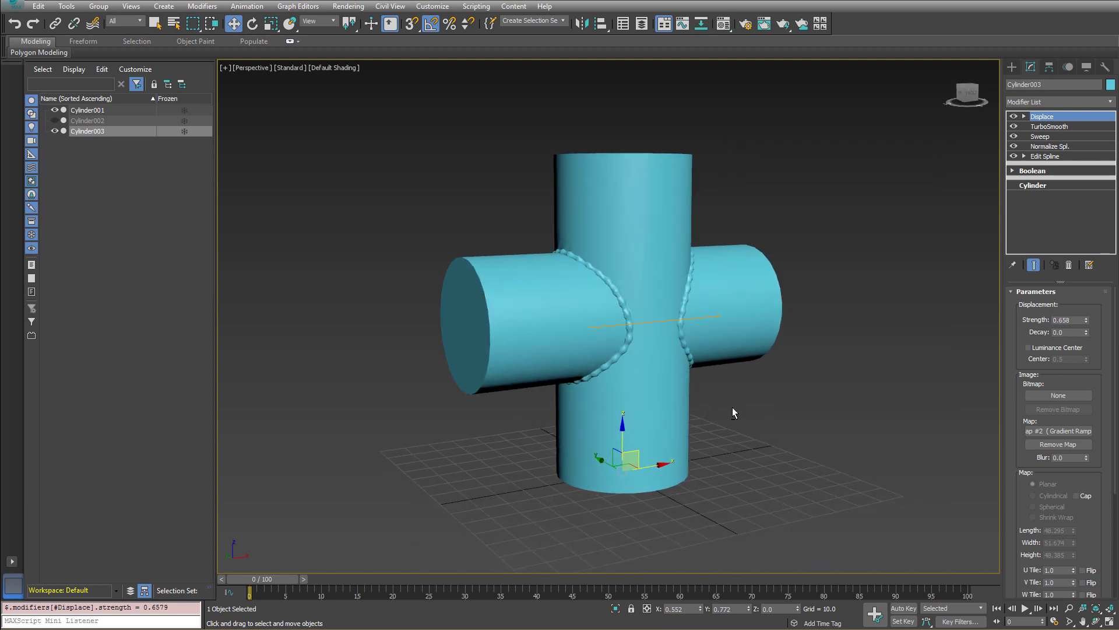
{"action": "left_click", "coordinate": [74, 110]}
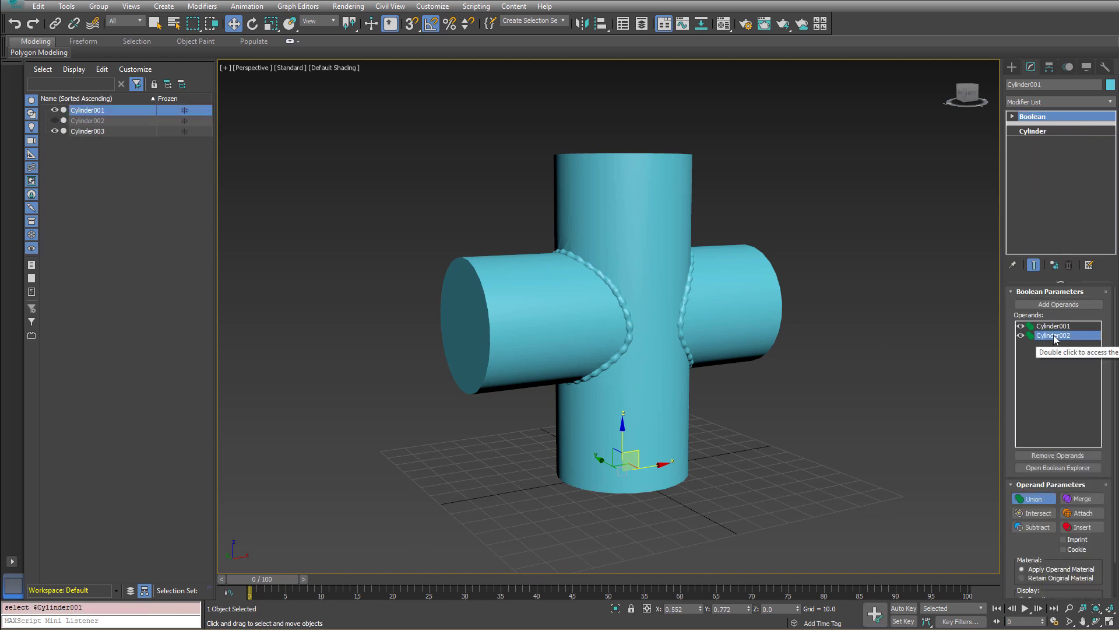
{"action": "double_click", "coordinate": [1054, 336]}
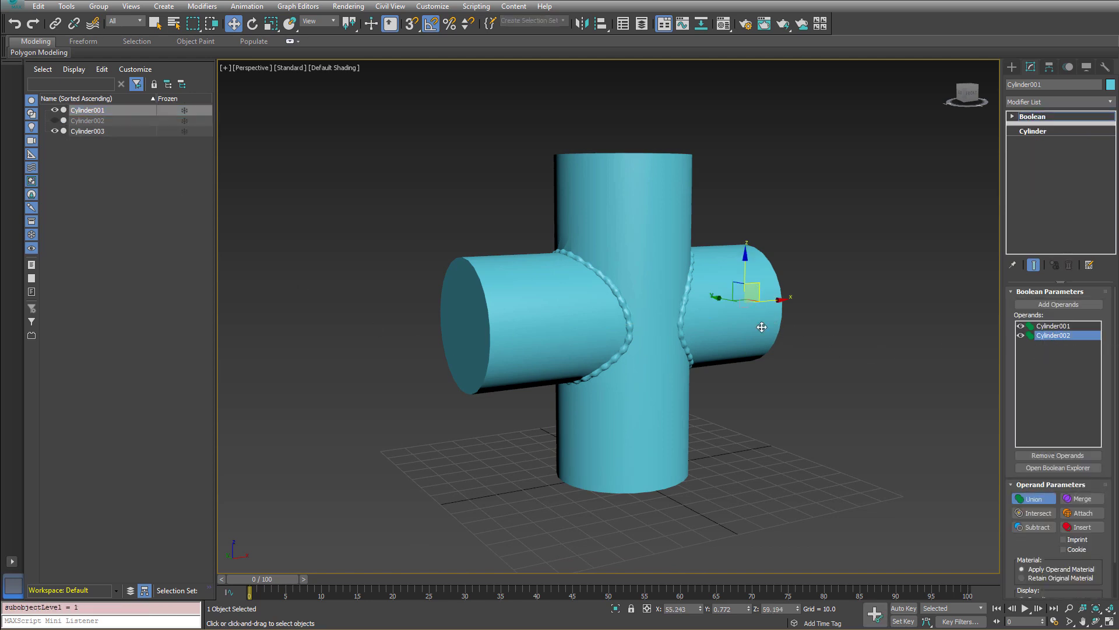
{"action": "mouse_move", "coordinate": [731, 309]}
{"action": "left_mouse_down"}
{"action": "mouse_move", "coordinate": [736, 344]}
{"action": "mouse_move", "coordinate": [719, 264]}
{"action": "mouse_move", "coordinate": [719, 304]}
{"action": "mouse_move", "coordinate": [734, 310]}
{"action": "left_mouse_up"}
{"action": "middle_click_drag", "start_coordinate": [614, 374], "coordinate": [534, 372], "text": "alt"}
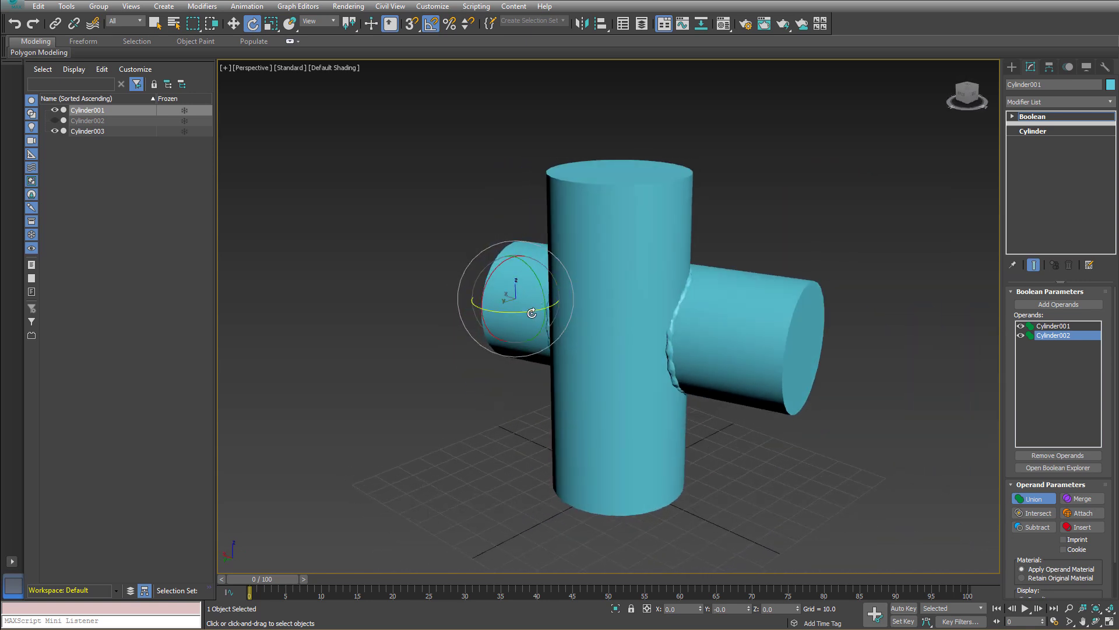
{"action": "left_click_drag", "start_coordinate": [530, 312], "coordinate": [530, 312]}
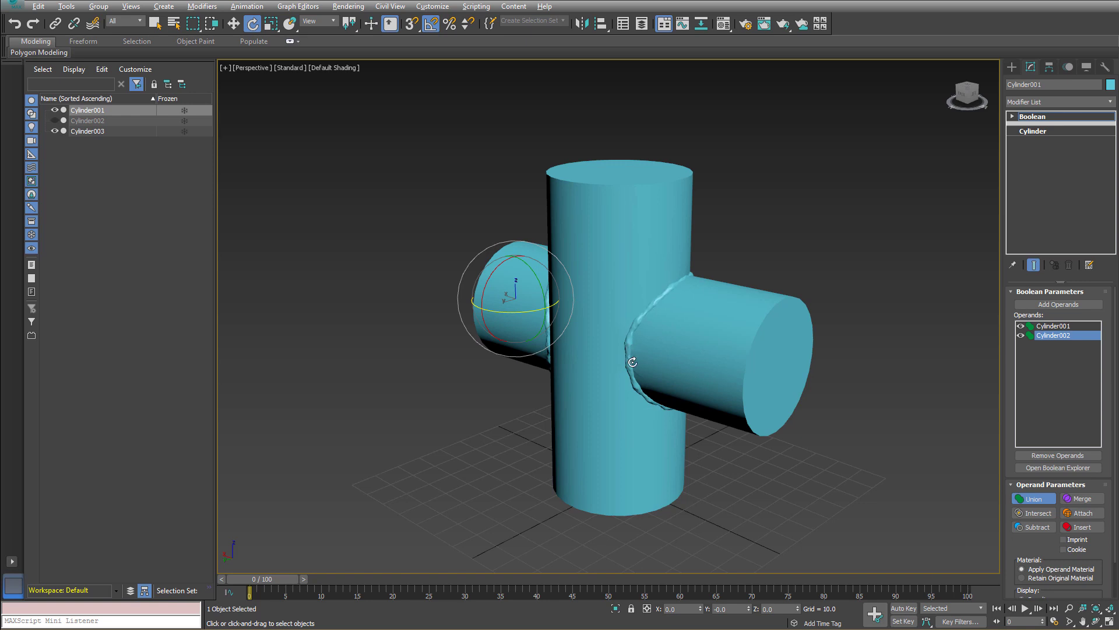
{"action": "middle_click_drag", "start_coordinate": [531, 311], "coordinate": [670, 315], "text": "alt"}
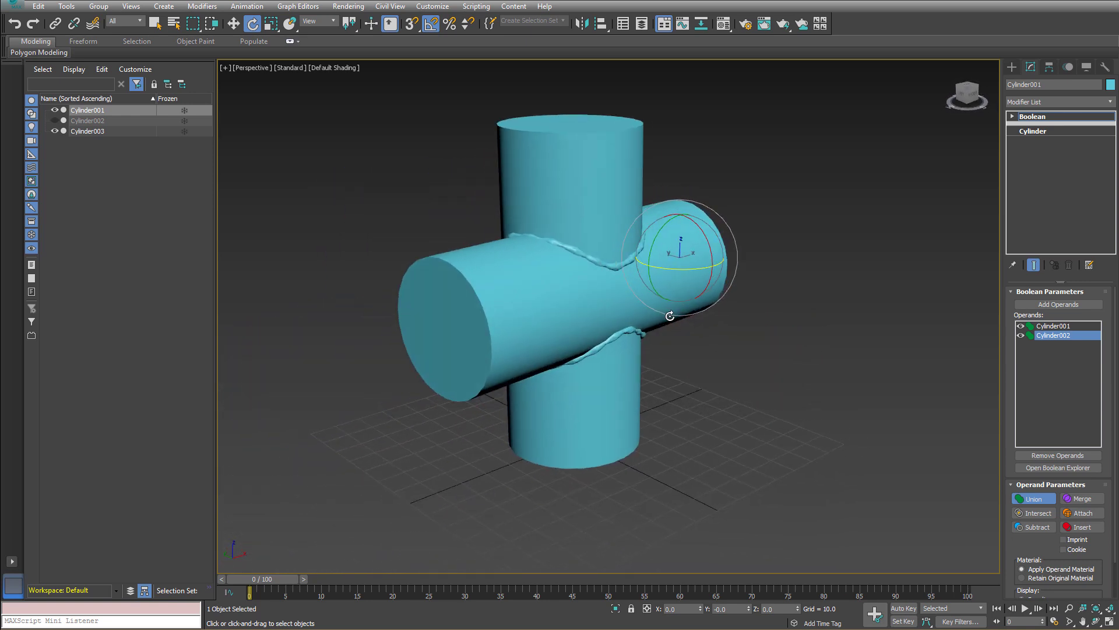